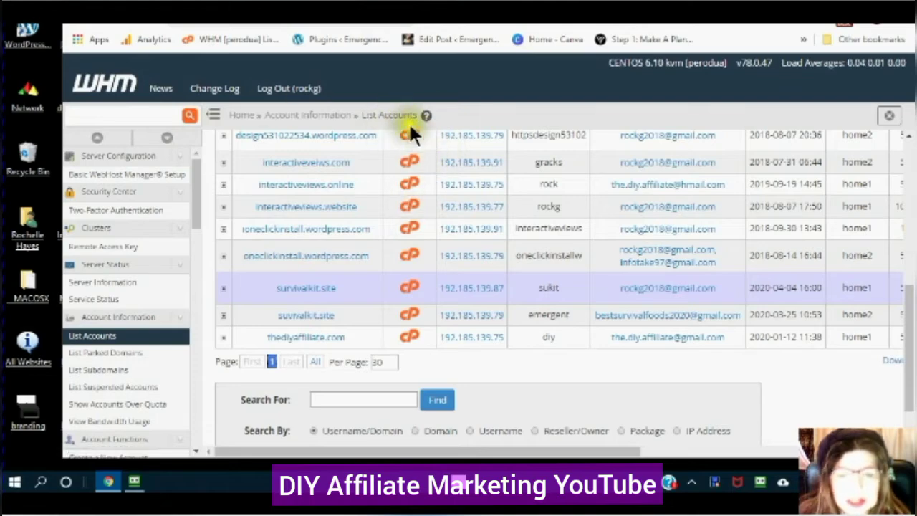
# Open the cPanel of the survivalkit.site account from the accounts list
pyautogui.scroll(-2, 412, 133)
pyautogui.scroll(3, 392, 142)
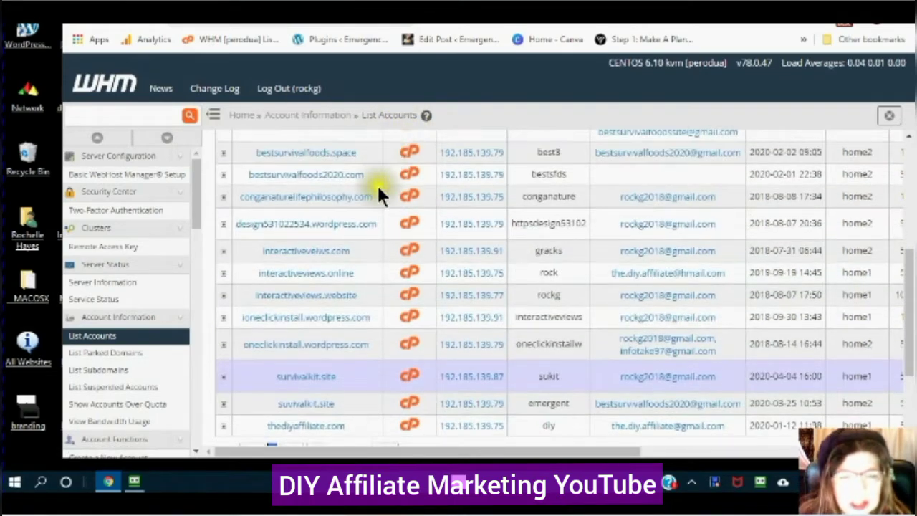
pyautogui.scroll(-2, 343, 158)
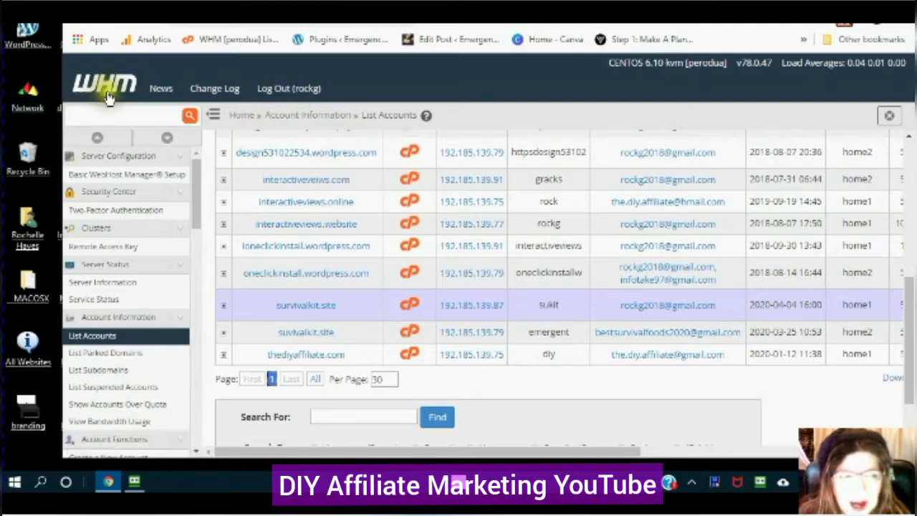
pyautogui.scroll(4, 375, 280)
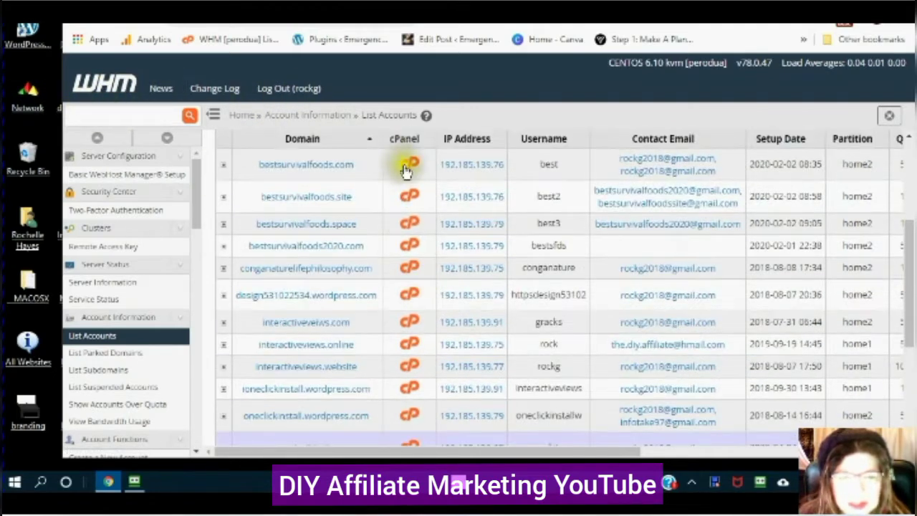
pyautogui.scroll(-4, 320, 236)
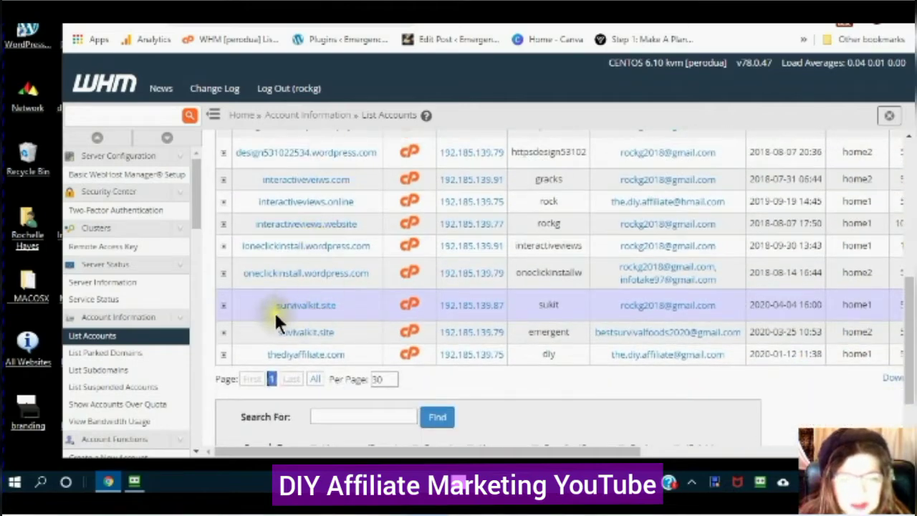
pyautogui.click(276, 306)
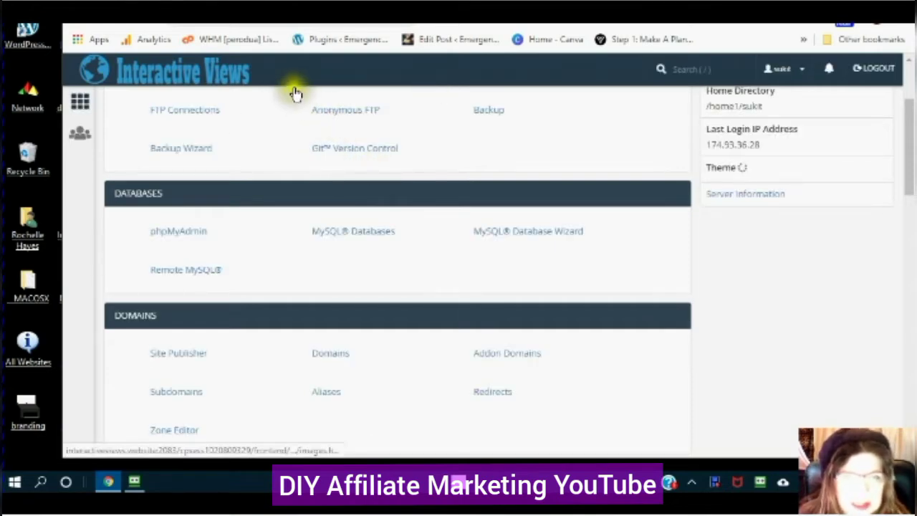
# Open QuickInstall from the Software section of the survivalkit.site cPanel
pyautogui.scroll(-8, 301, 133)
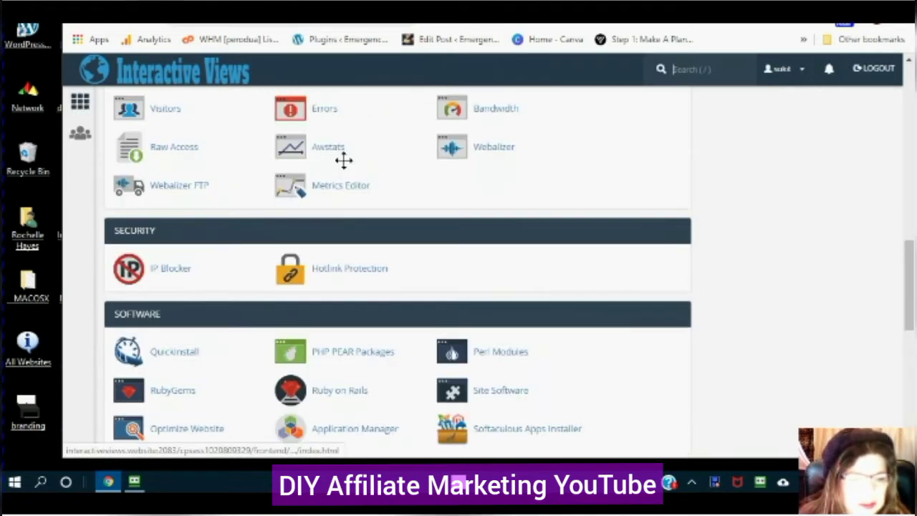
pyautogui.scroll(1, 344, 163)
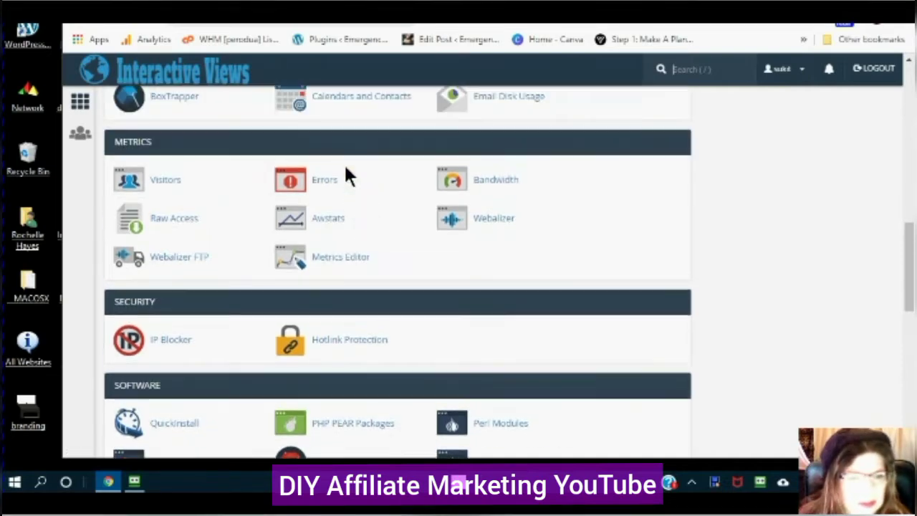
pyautogui.scroll(-2, 345, 172)
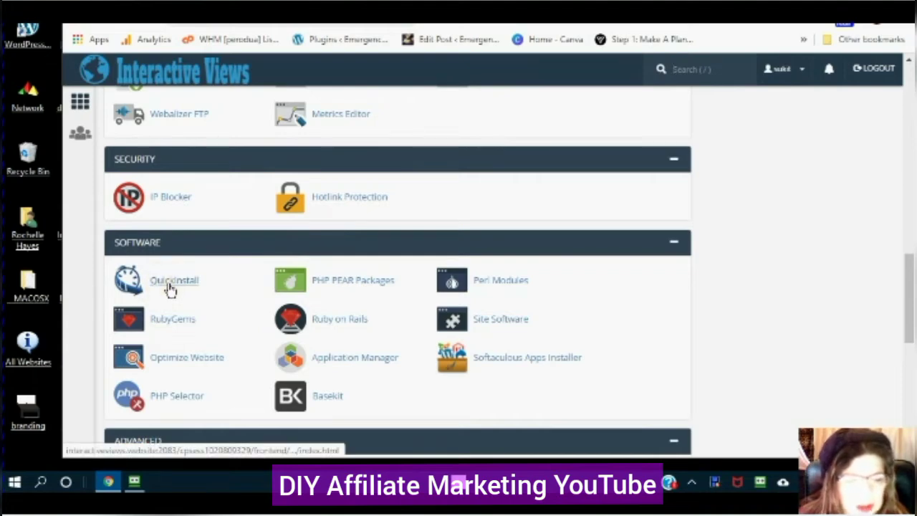
pyautogui.click(170, 283)
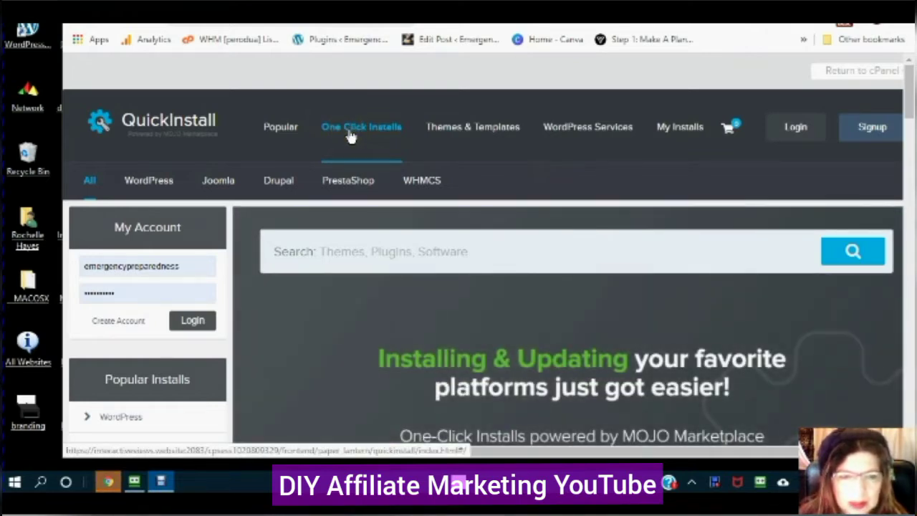
# Open the WordPress installer page from QuickInstall's one-click installs
pyautogui.click(350, 137)
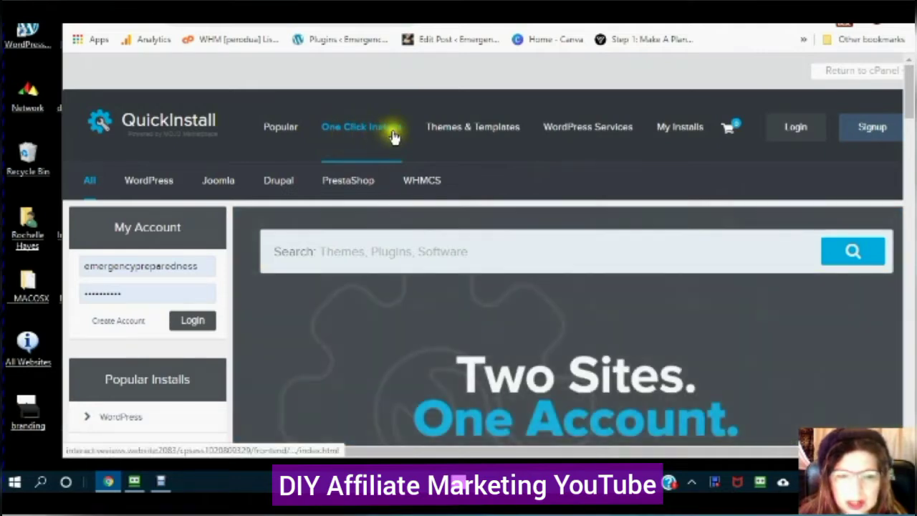
pyautogui.scroll(-1, 385, 150)
pyautogui.scroll(-7, 384, 150)
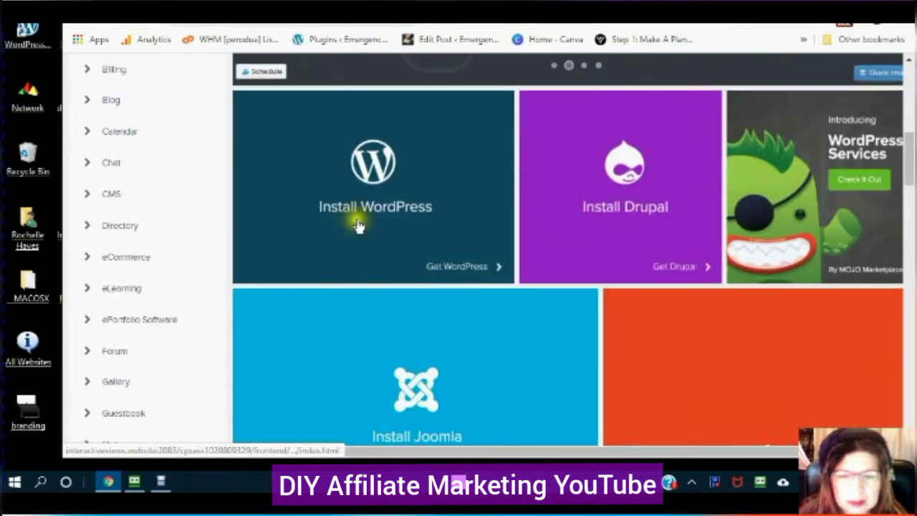
pyautogui.moveTo(368, 182)
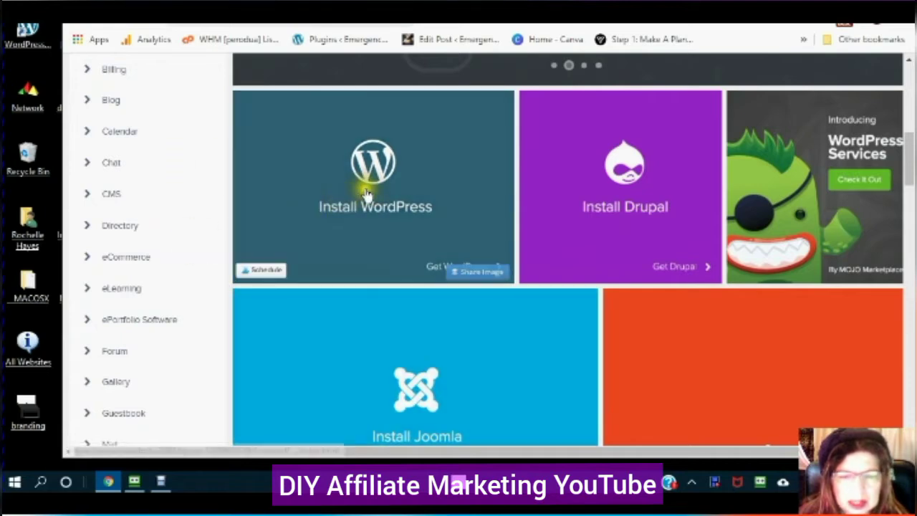
pyautogui.click(462, 215)
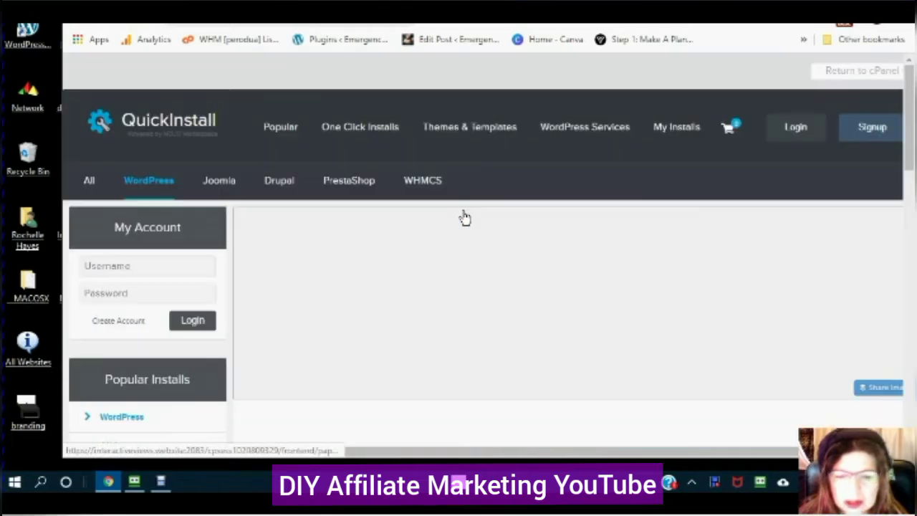
# Open the installation form for the free WordPress option
pyautogui.scroll(-3, 481, 194)
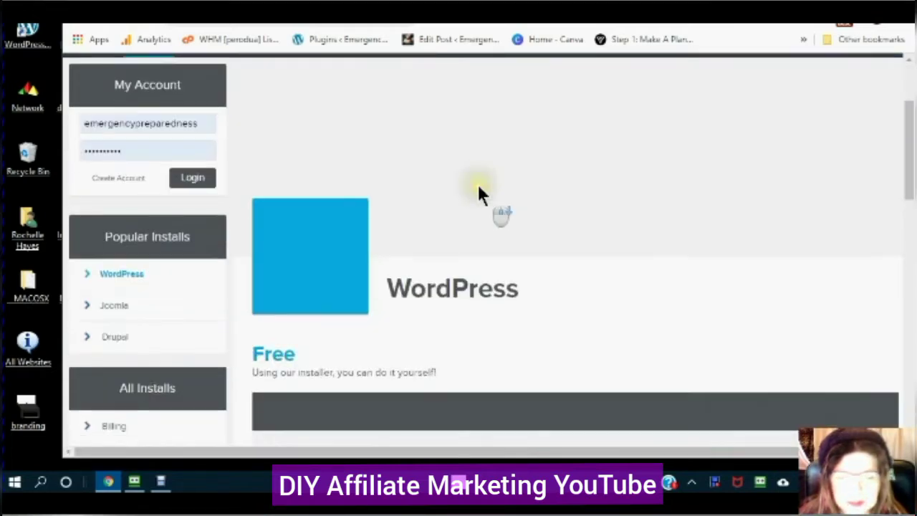
pyautogui.scroll(3, 439, 326)
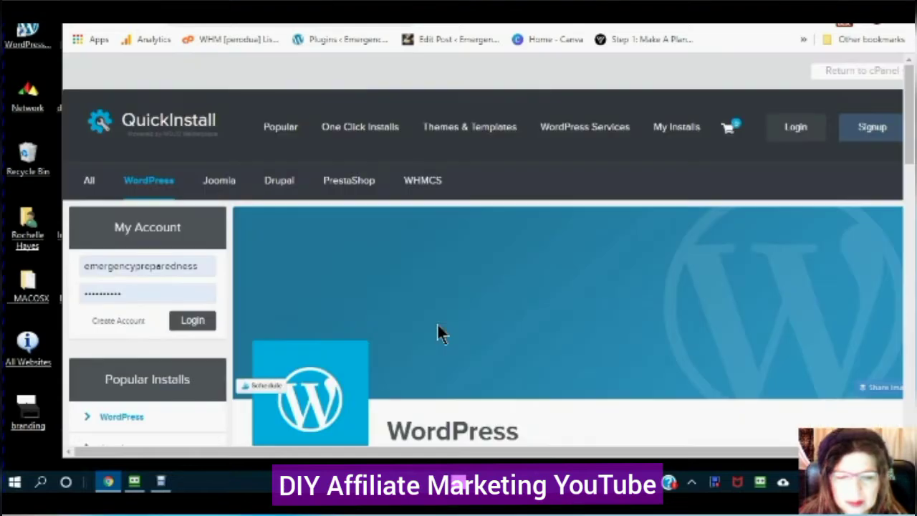
pyautogui.scroll(-2, 451, 314)
pyautogui.scroll(1, 451, 312)
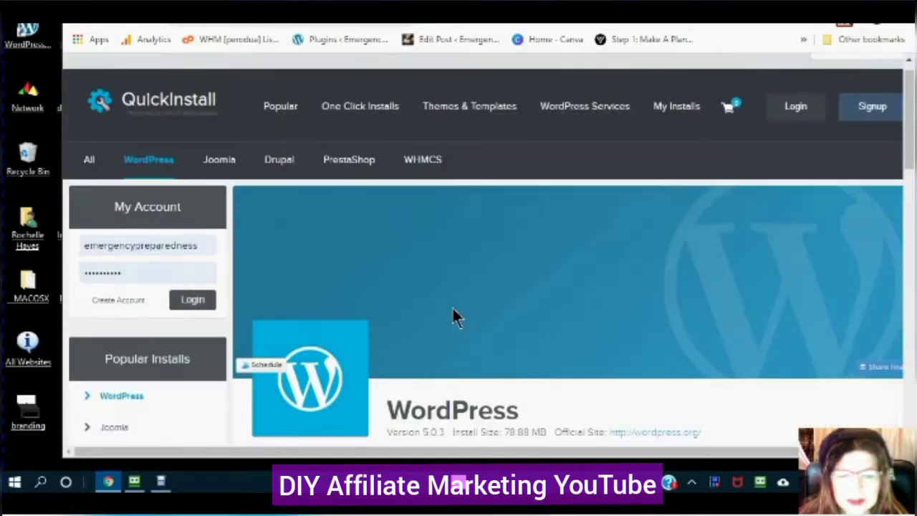
pyautogui.scroll(-1, 452, 313)
pyautogui.scroll(-4, 451, 304)
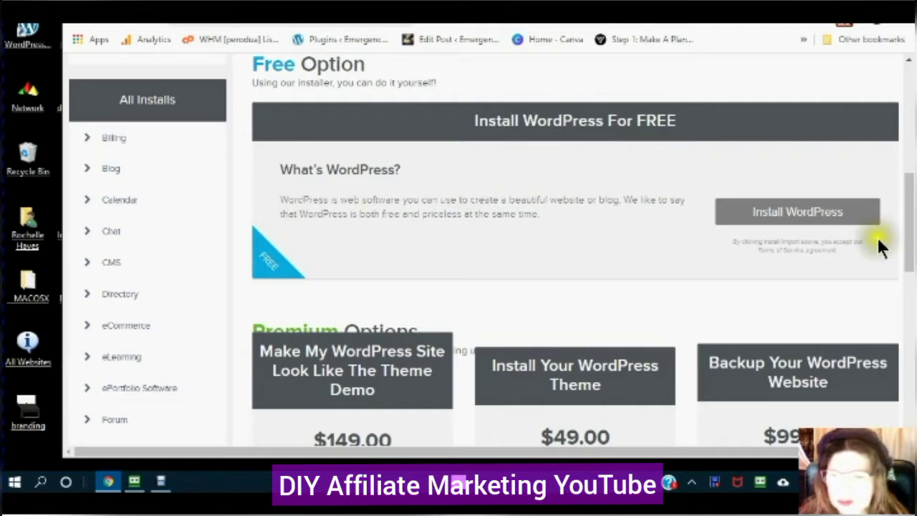
pyautogui.click(788, 220)
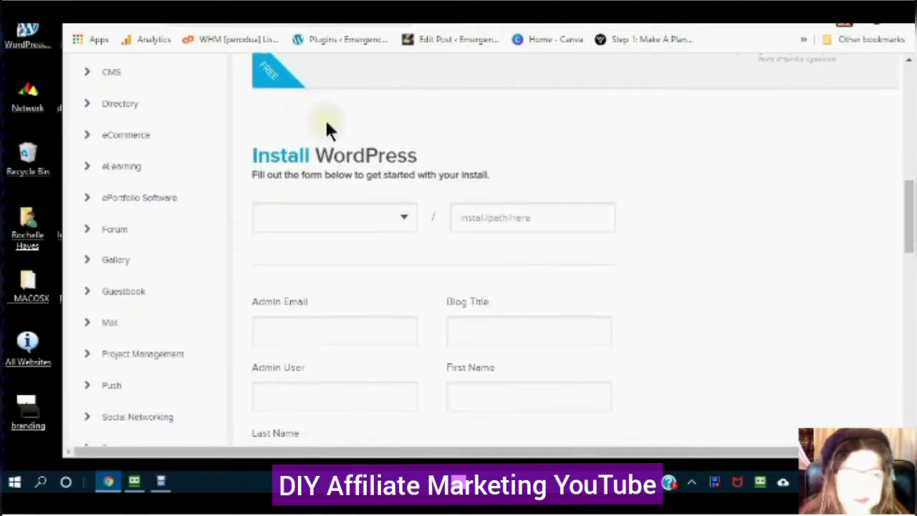
# Choose survivalkit.site as the domain in the WordPress installation form
pyautogui.scroll(-2, 341, 114)
pyautogui.scroll(3, 355, 152)
pyautogui.scroll(-1, 356, 150)
pyautogui.scroll(-2, 358, 152)
pyautogui.scroll(1, 367, 165)
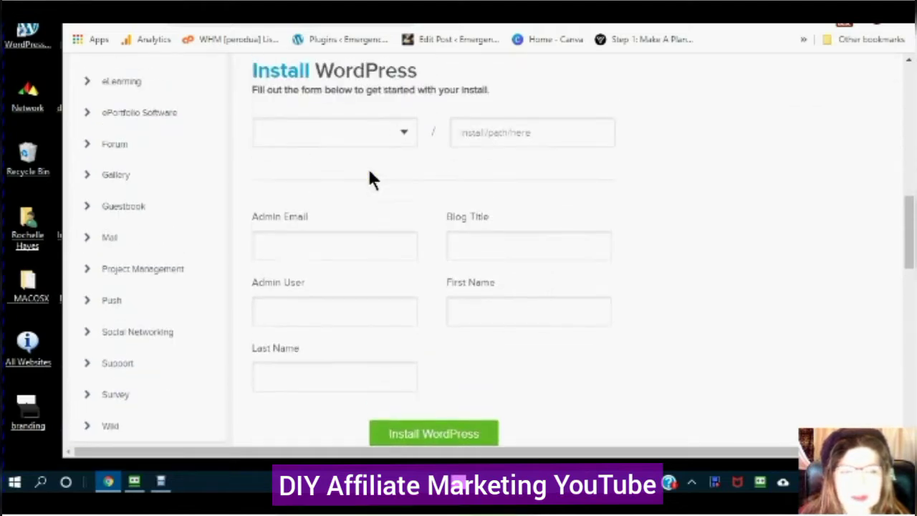
pyautogui.scroll(1, 368, 172)
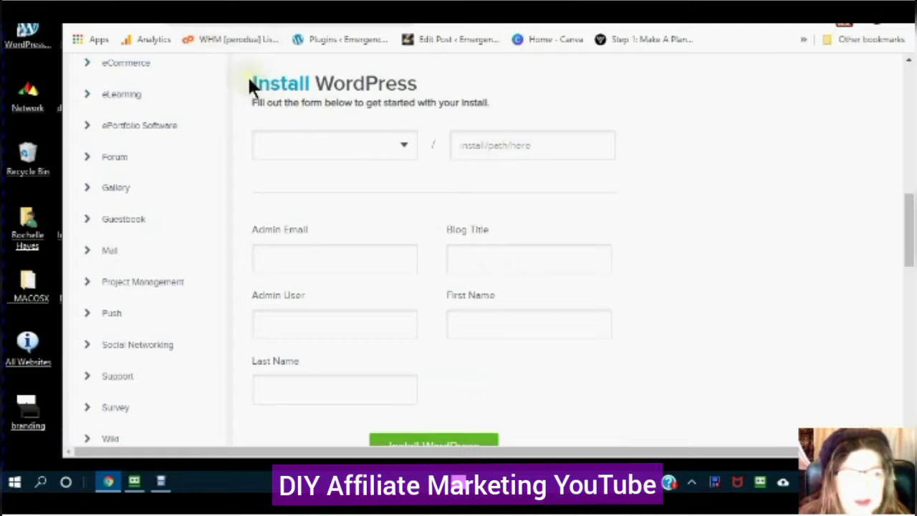
pyautogui.click(403, 143)
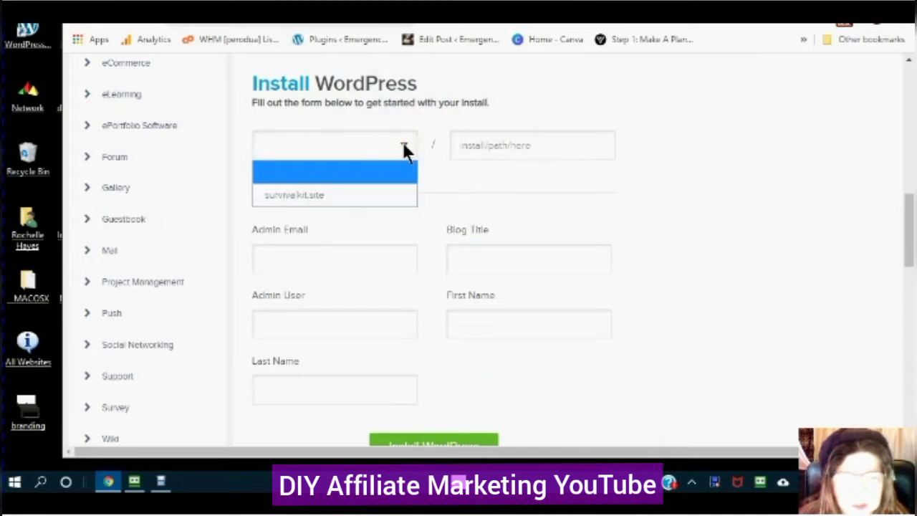
pyautogui.click(313, 195)
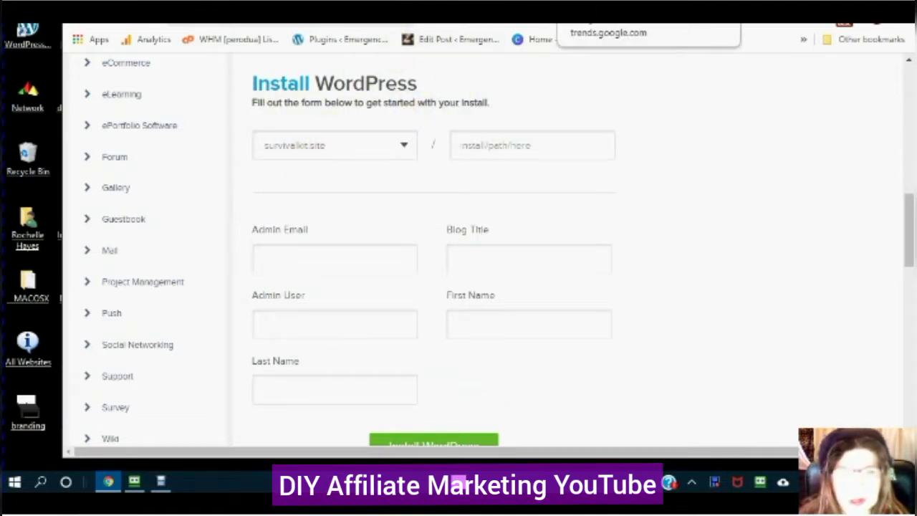
# Switch to Google Trends and compare the search terms "survival kits", "First aid kit" and "make a kit"
pyautogui.click(609, 39)
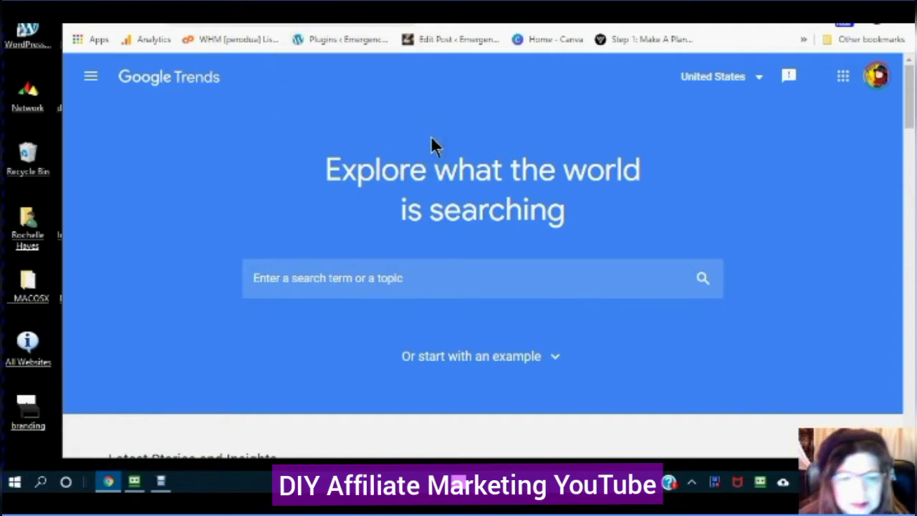
pyautogui.click(255, 281)
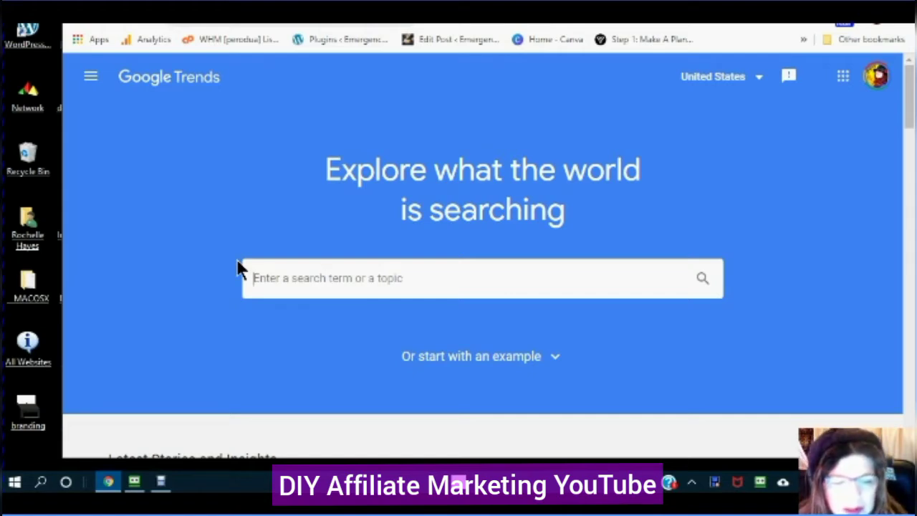
pyautogui.write('sur')
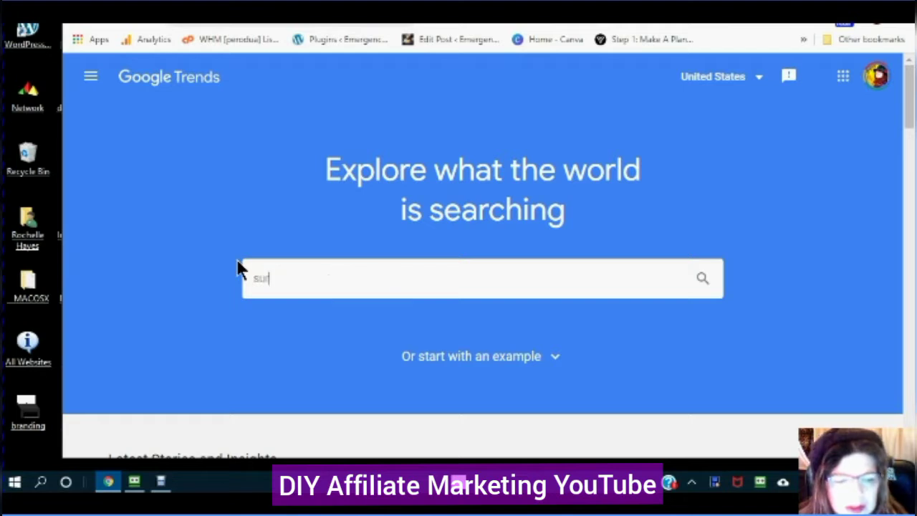
pyautogui.write('v')
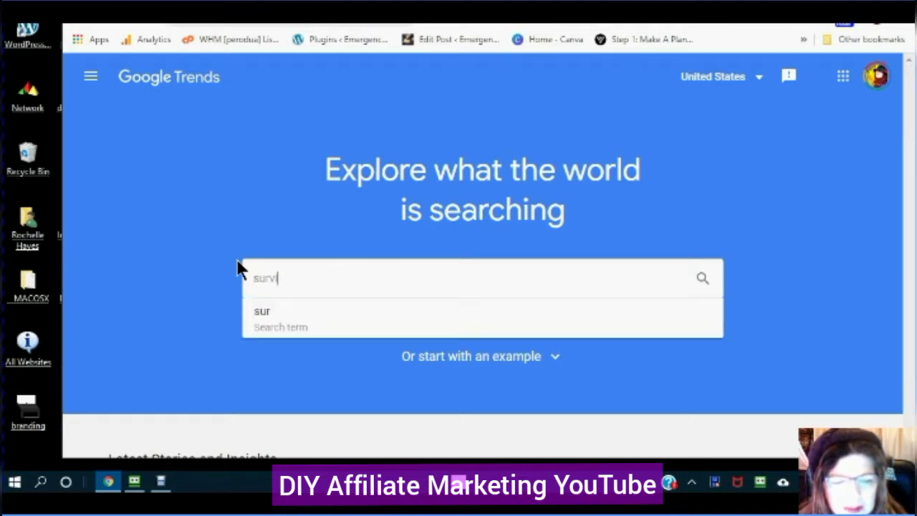
pyautogui.write('ival kits')
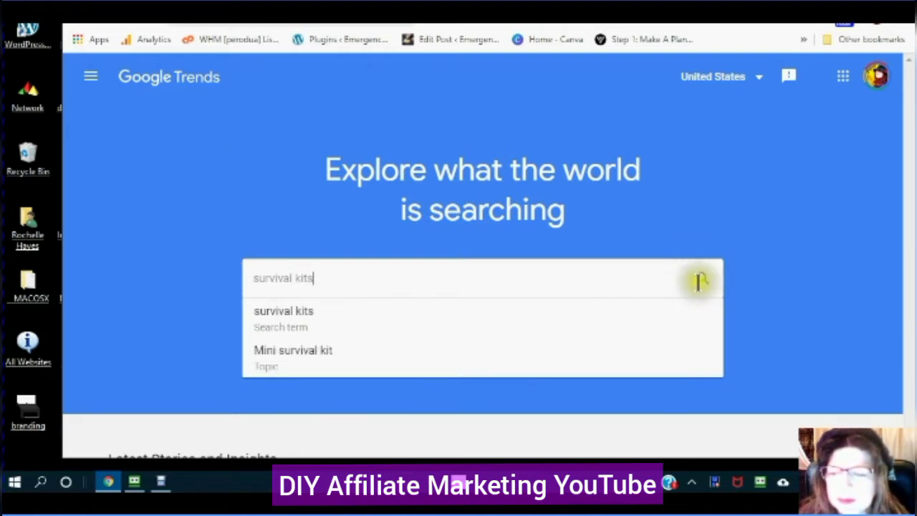
pyautogui.click(324, 277)
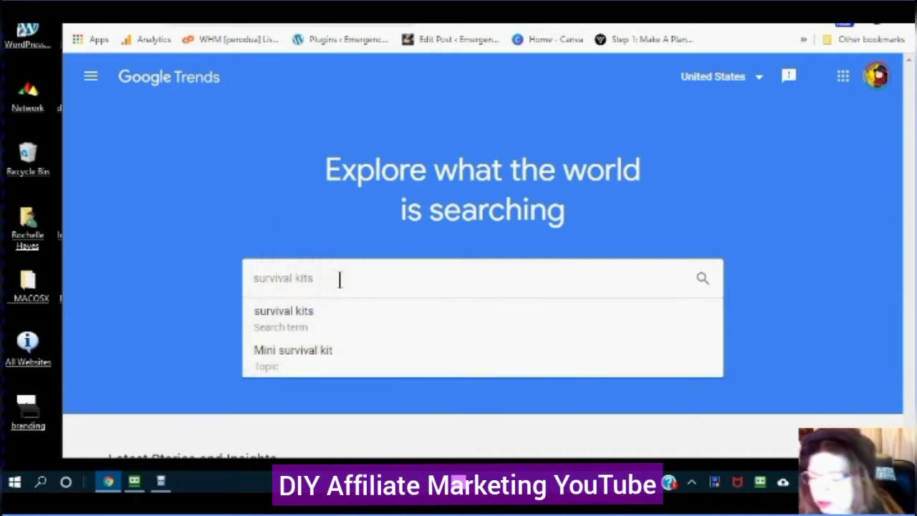
pyautogui.press('Return')
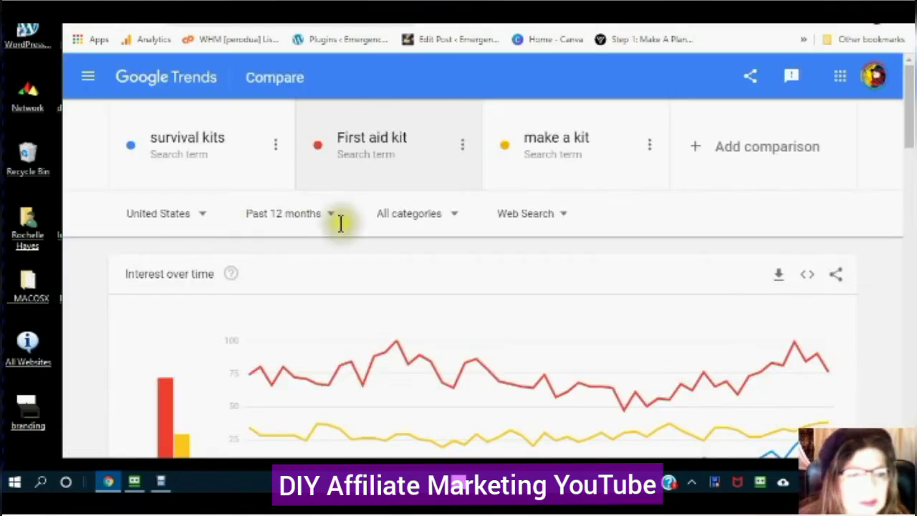
# Examine the three terms' interest over time and their compared breakdown by US sub-region
pyautogui.scroll(-1, 364, 256)
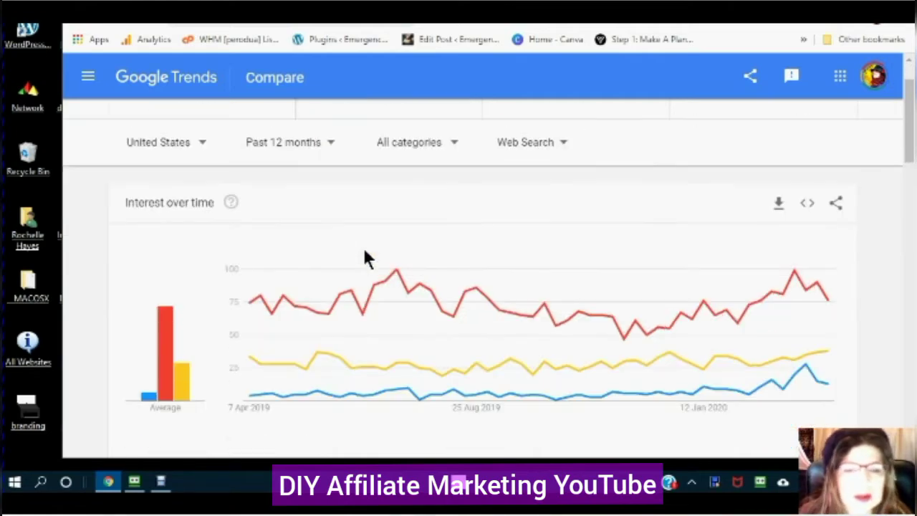
pyautogui.scroll(1, 366, 257)
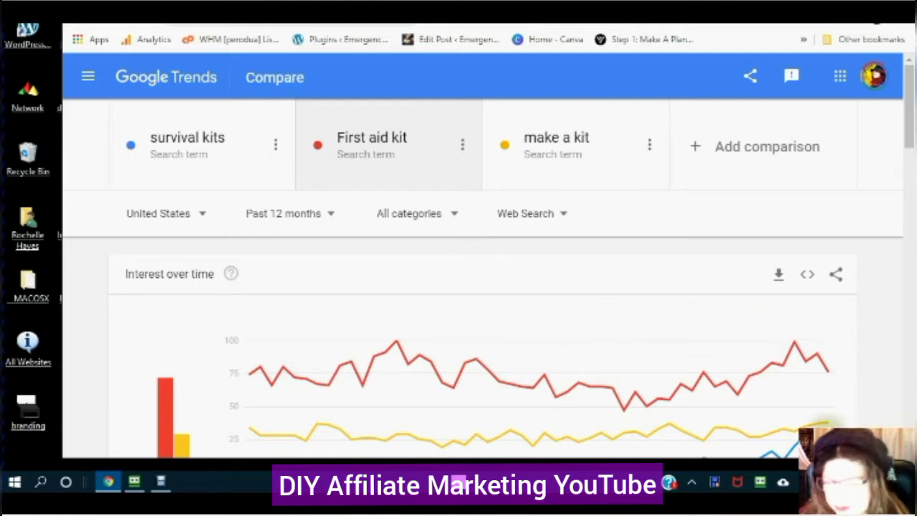
pyautogui.scroll(-4, 335, 294)
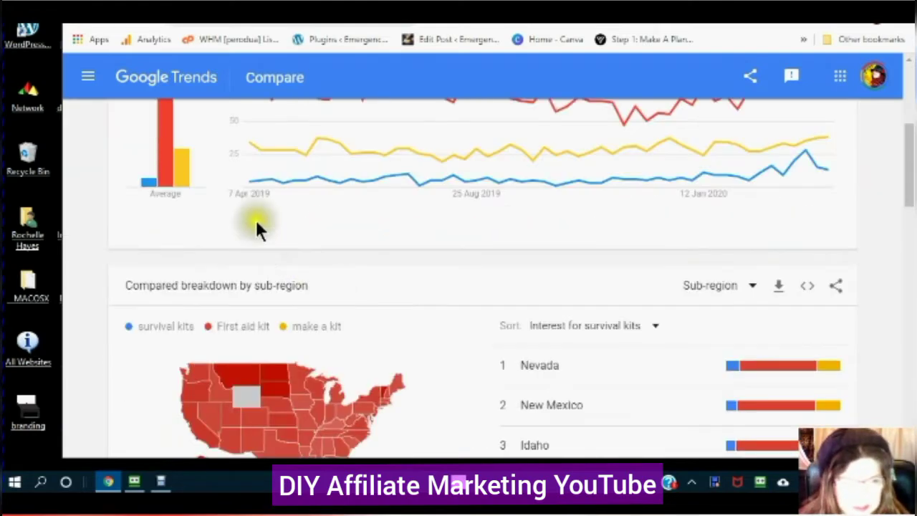
pyautogui.scroll(-1, 244, 194)
pyautogui.scroll(-2, 296, 165)
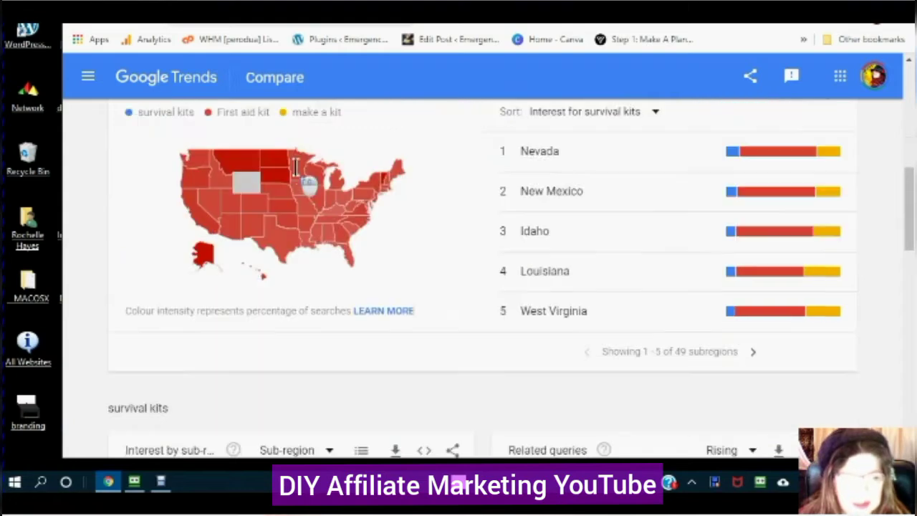
pyautogui.scroll(-2, 298, 179)
pyautogui.scroll(2, 324, 215)
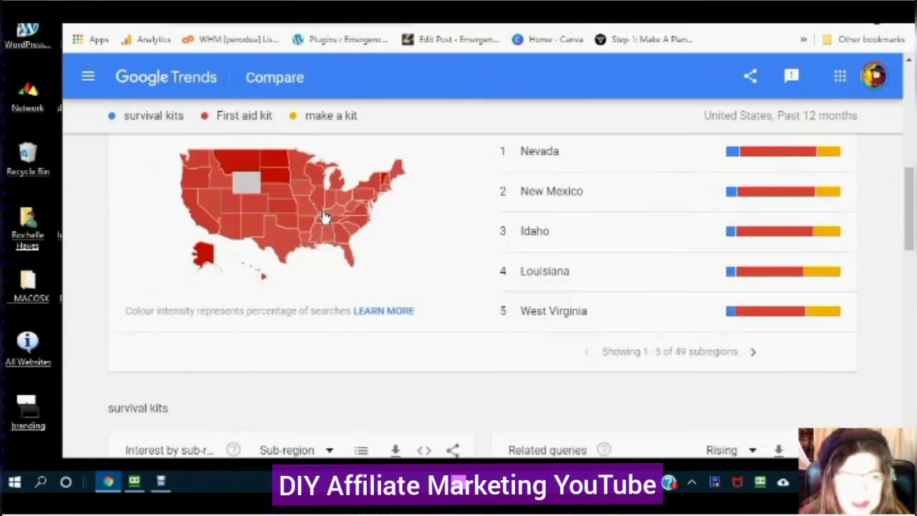
pyautogui.scroll(3, 319, 215)
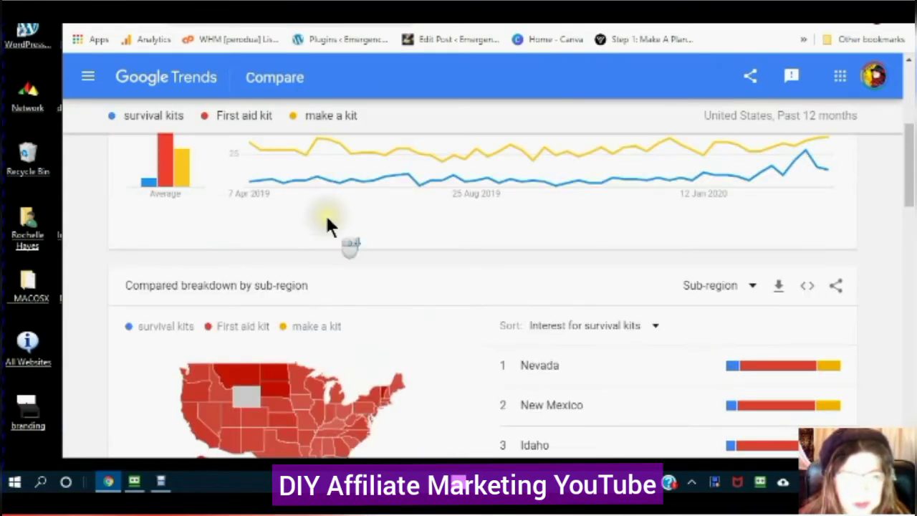
# Examine the three terms' US interest over time, including the weeks of 19–25 May 2019 and 15–21 Mar 2020, and the sub-region breakdown
pyautogui.scroll(2, 320, 214)
pyautogui.scroll(-1, 319, 215)
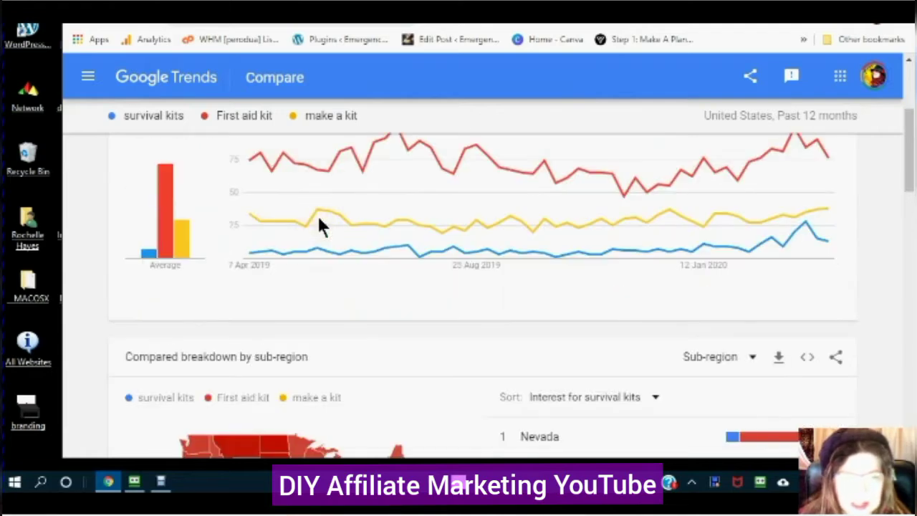
pyautogui.moveTo(319, 222)
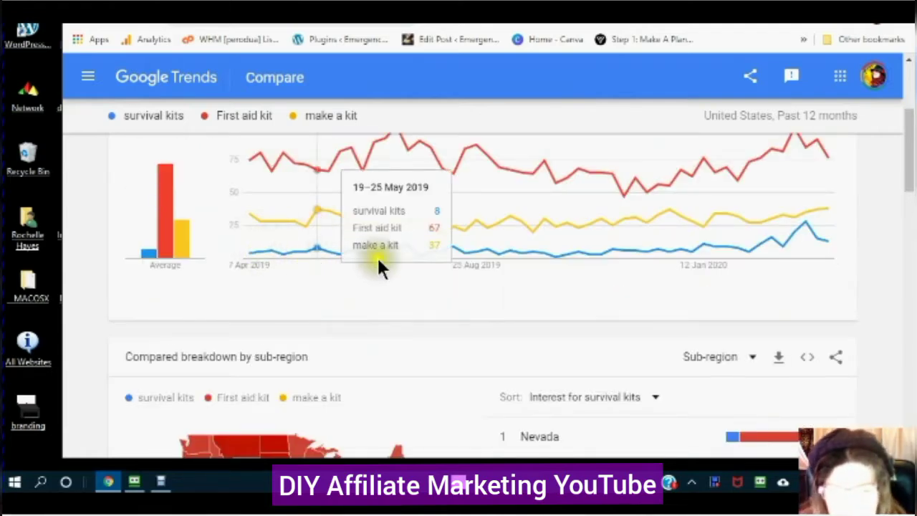
pyautogui.moveTo(805, 225)
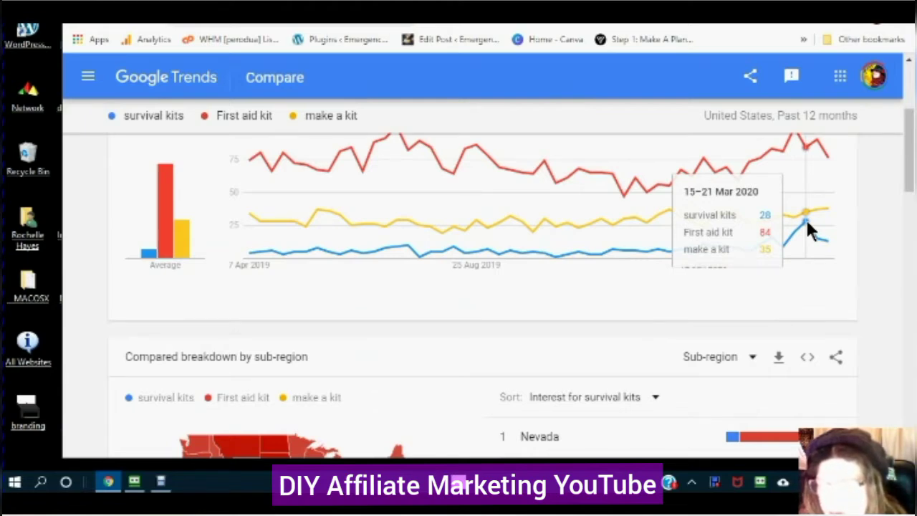
pyautogui.click(821, 170)
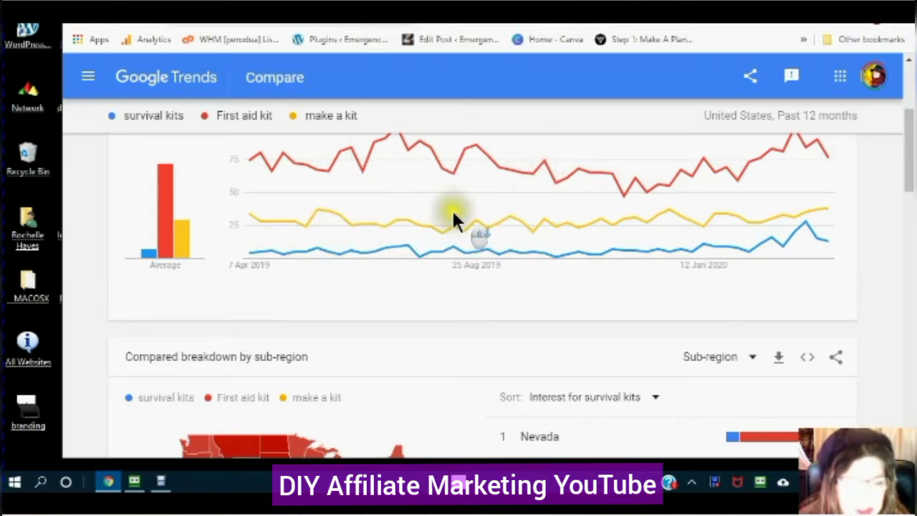
pyautogui.scroll(-4, 443, 229)
pyautogui.scroll(-2, 445, 244)
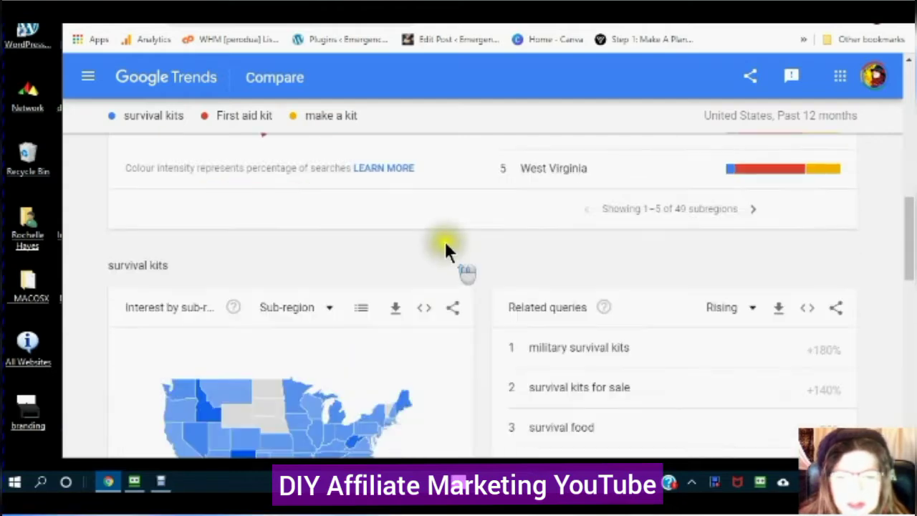
pyautogui.scroll(3, 445, 246)
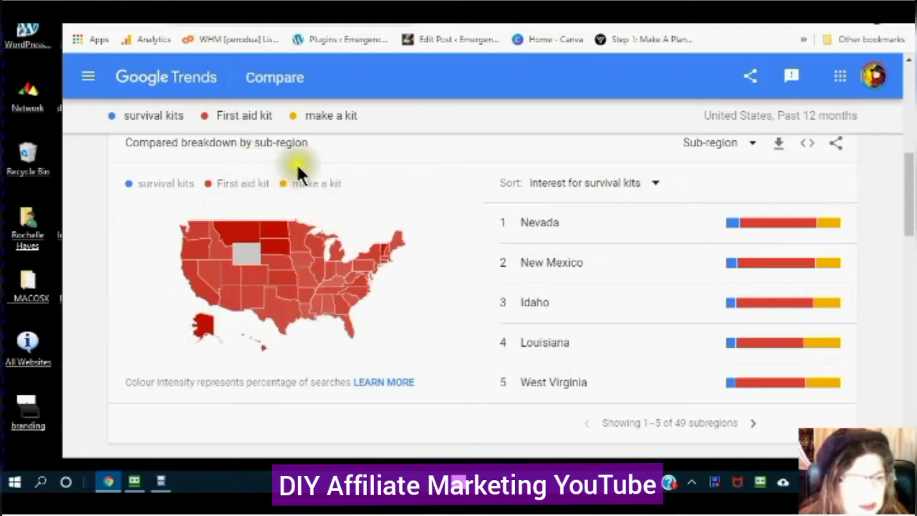
pyautogui.scroll(5, 290, 175)
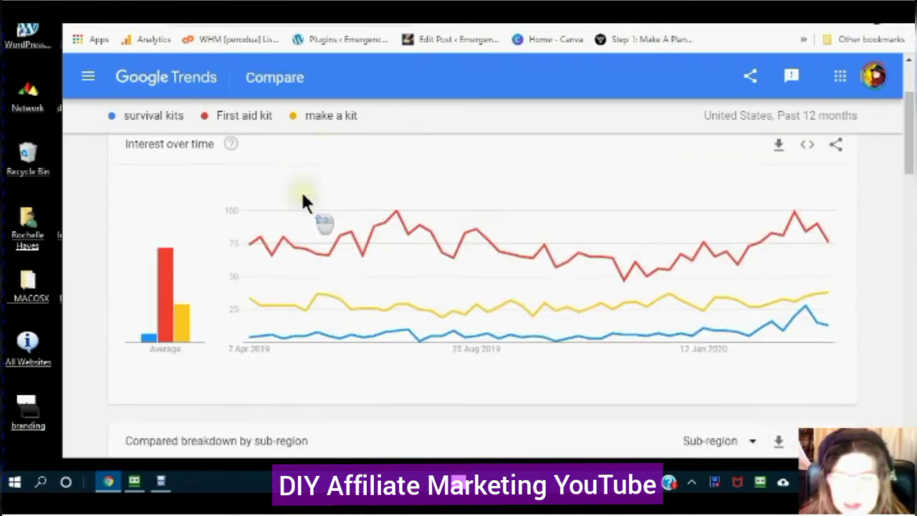
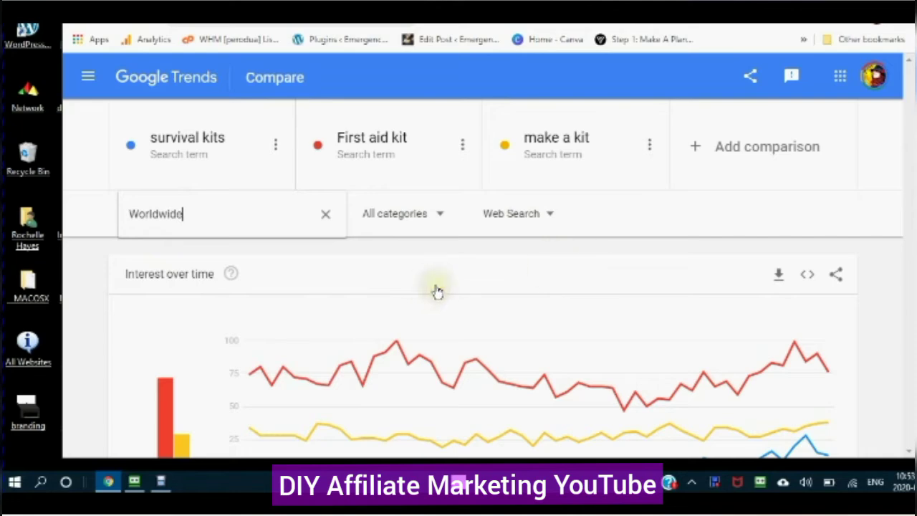
# Set the comparison's location to Worldwide and examine the terms' interest over time and compared breakdown by region
pyautogui.click(380, 205)
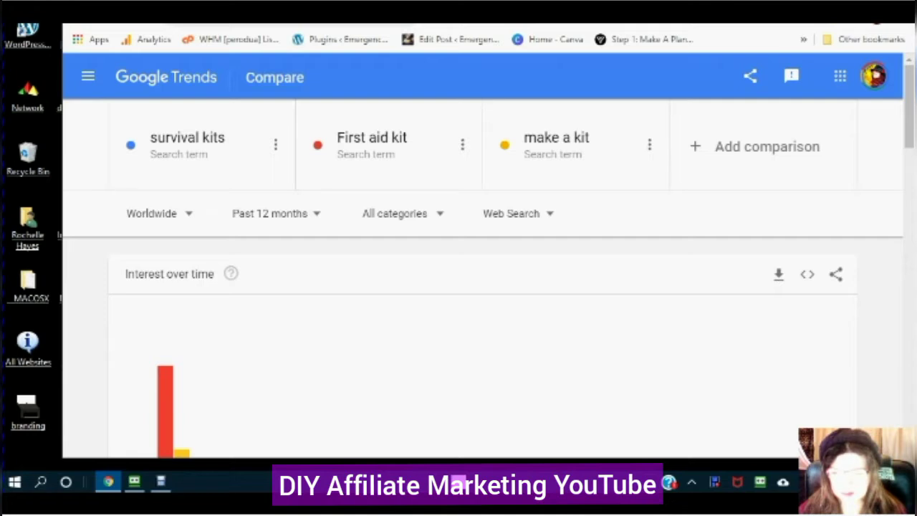
pyautogui.scroll(-2, 459, 287)
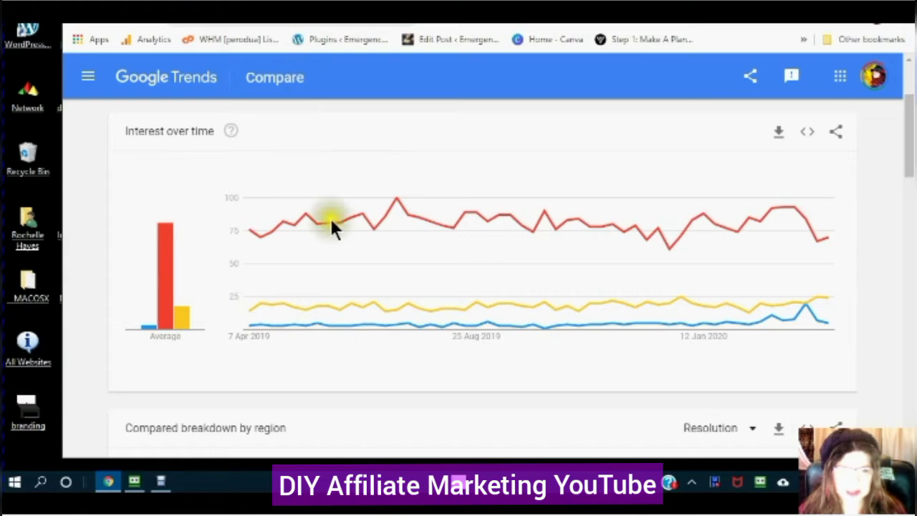
pyautogui.scroll(2, 327, 215)
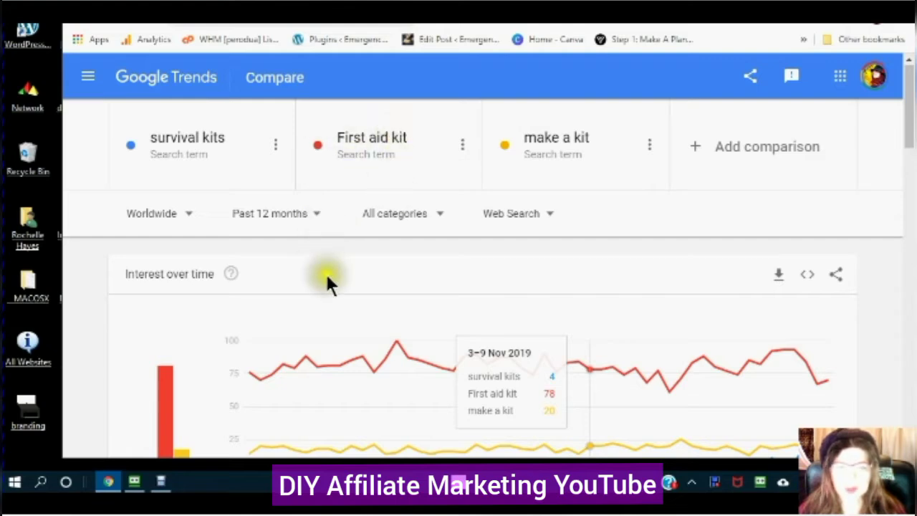
pyautogui.scroll(-6, 325, 272)
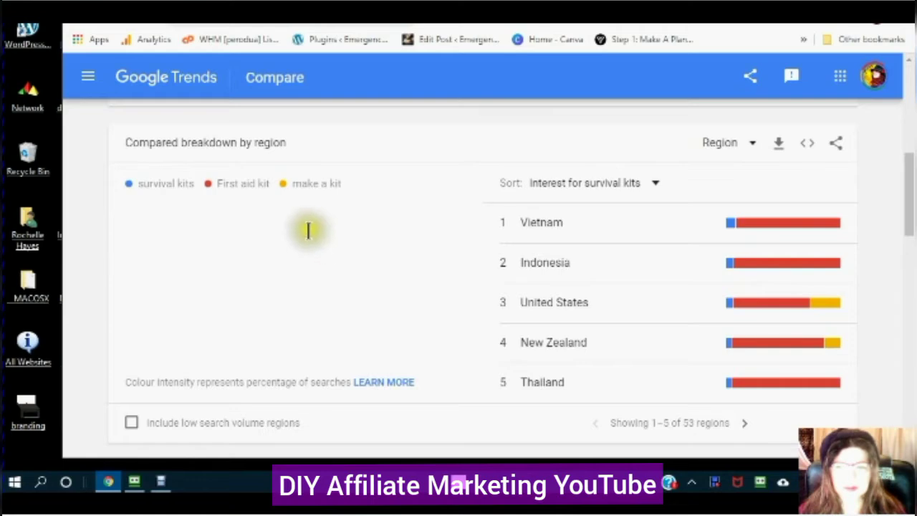
pyautogui.scroll(2, 302, 230)
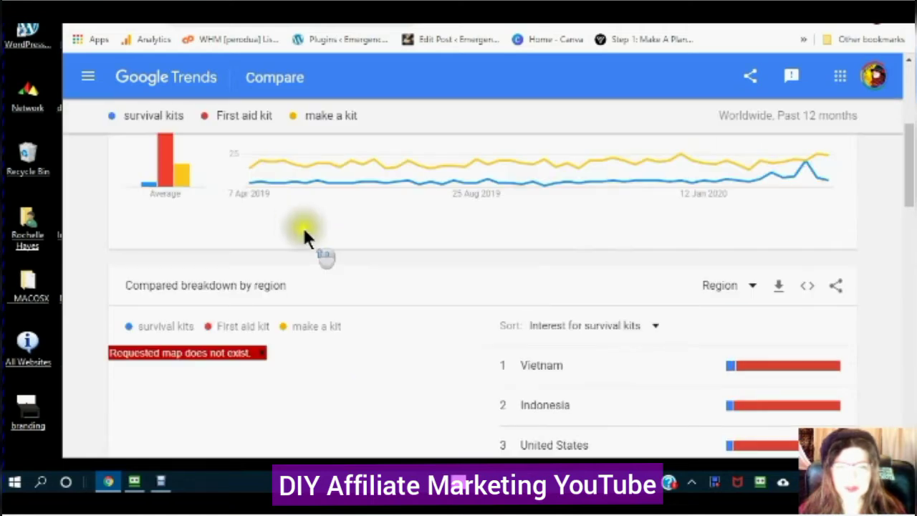
pyautogui.scroll(4, 215, 142)
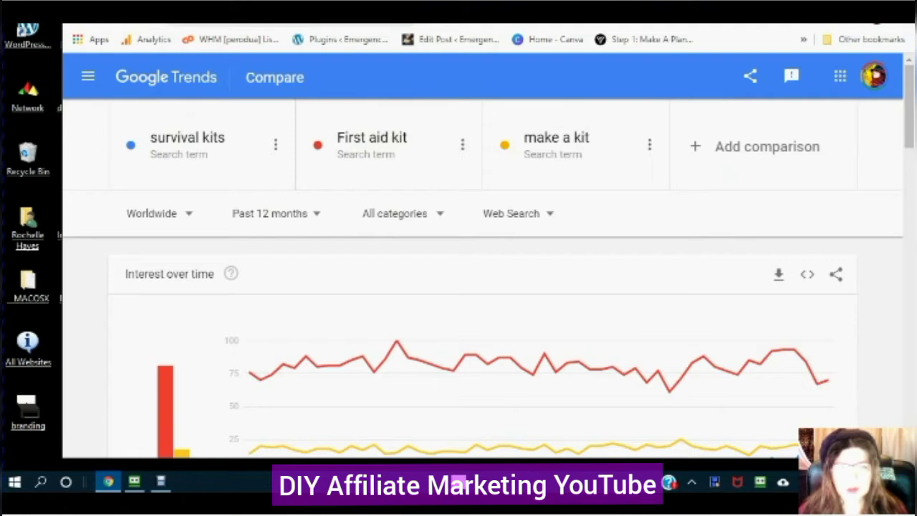
# Switch back to the QuickInstall WordPress form and set the install path to firstaidkit2020
pyautogui.click(387, 13)
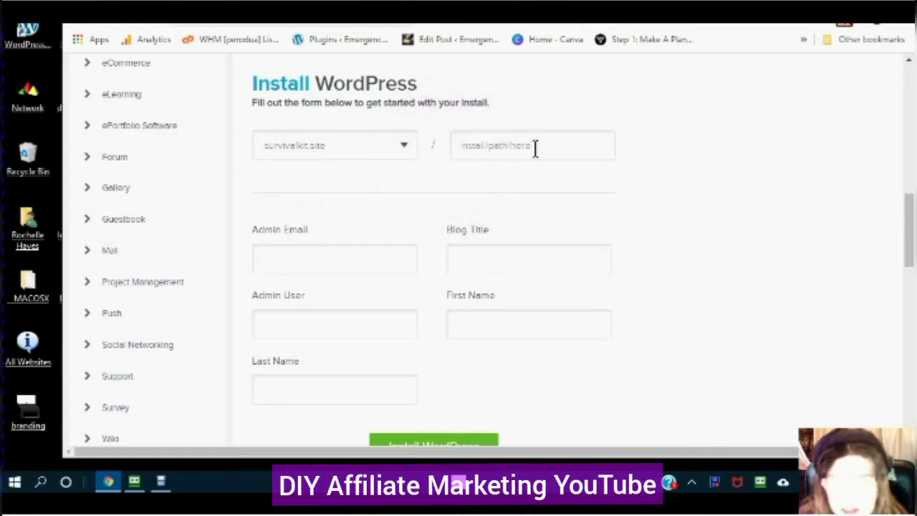
pyautogui.click(536, 147)
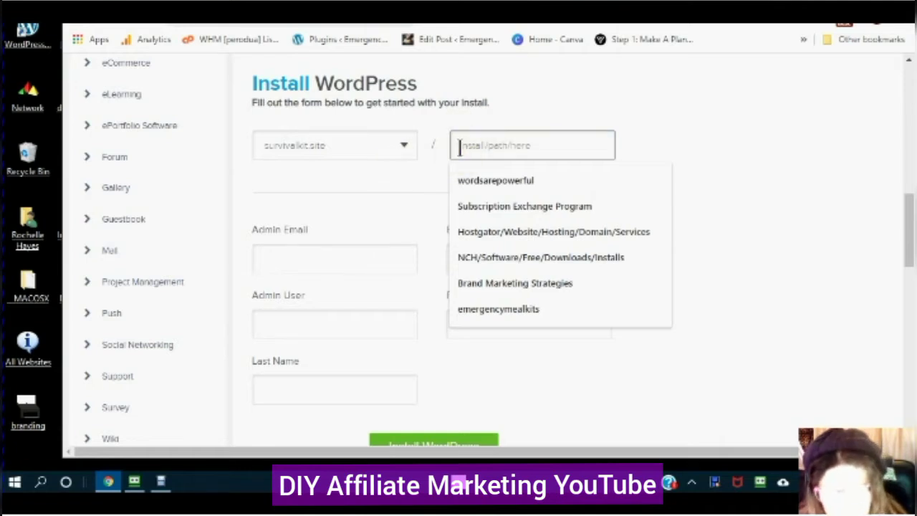
pyautogui.write('first')
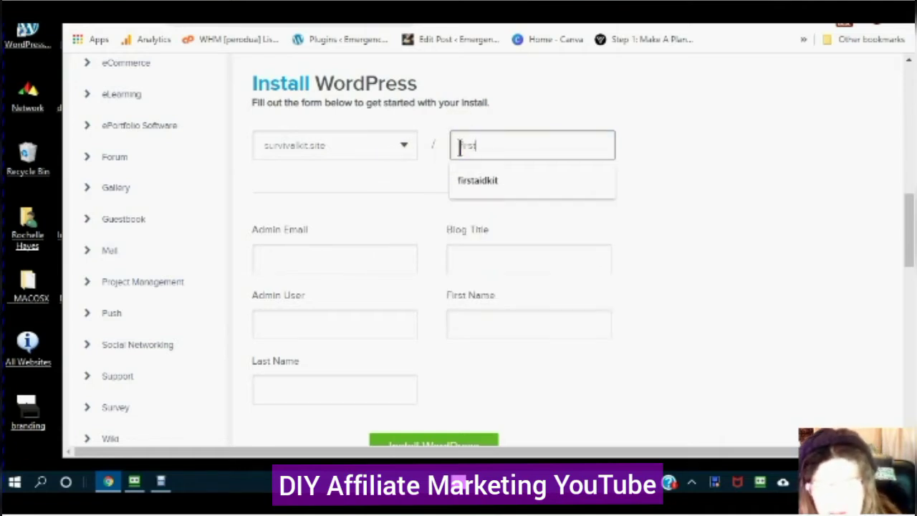
pyautogui.write('aid')
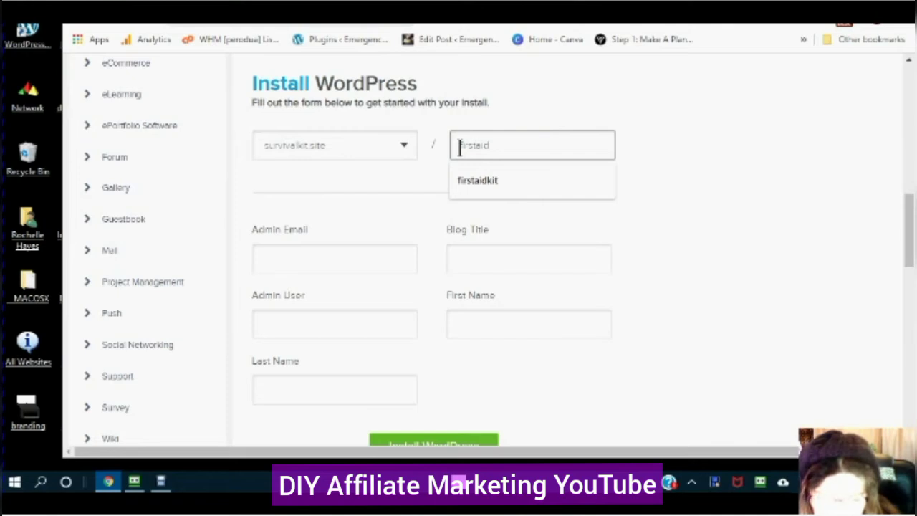
pyautogui.write('k')
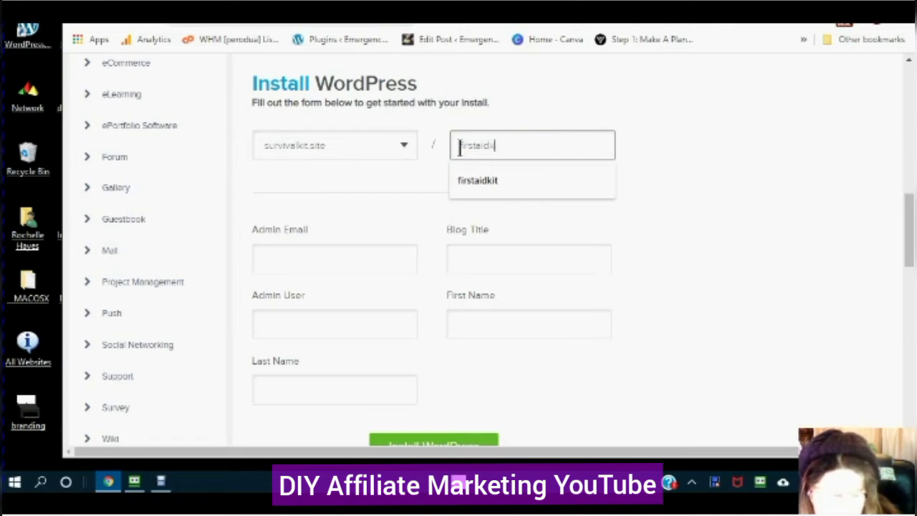
pyautogui.write('it')
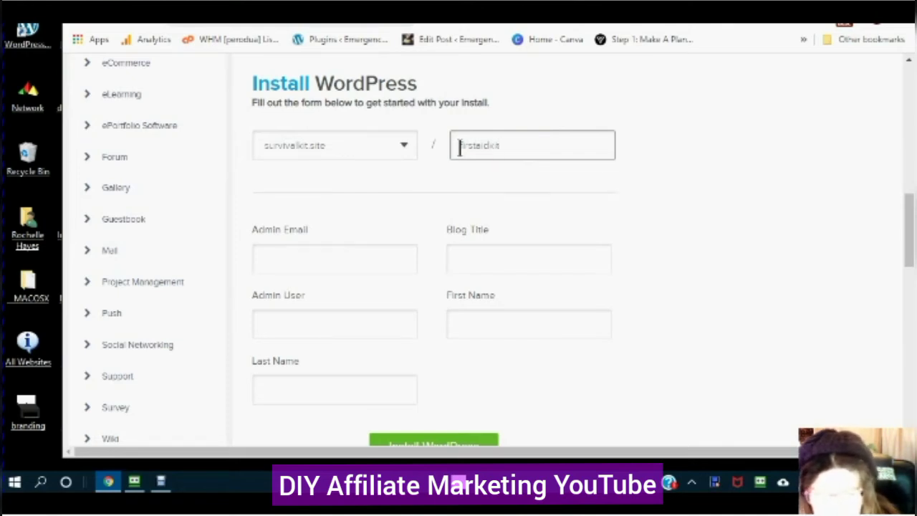
pyautogui.write('20')
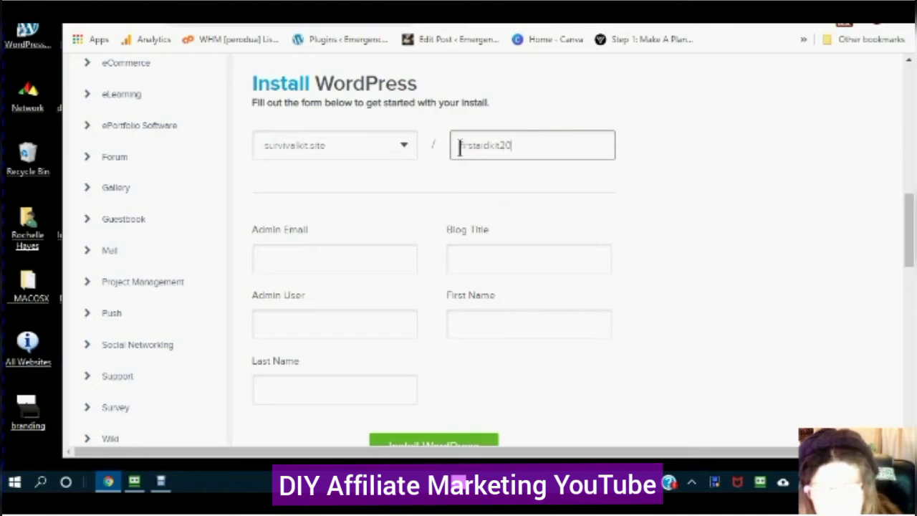
pyautogui.write('20')
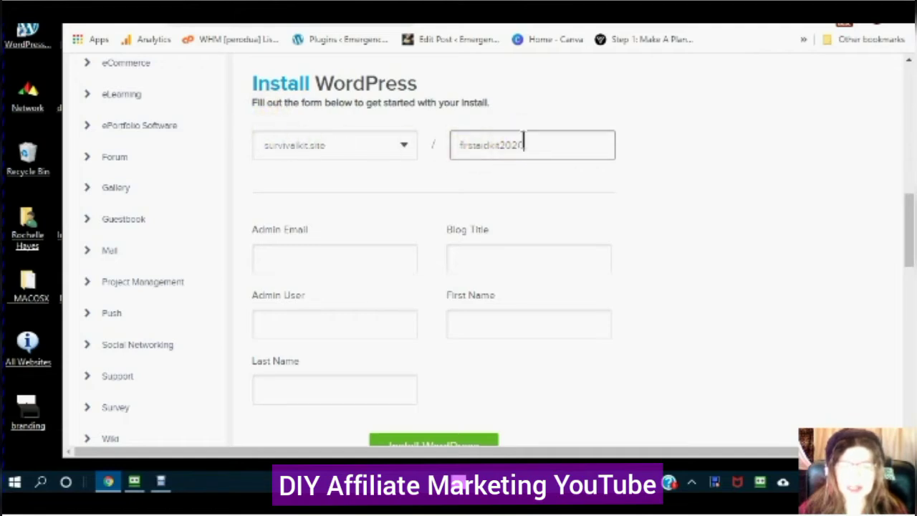
# Fill in the admin's e-mail, first name and last name from the first saved contact, and enter "First Aid Kit" as the blog title
pyautogui.click(282, 268)
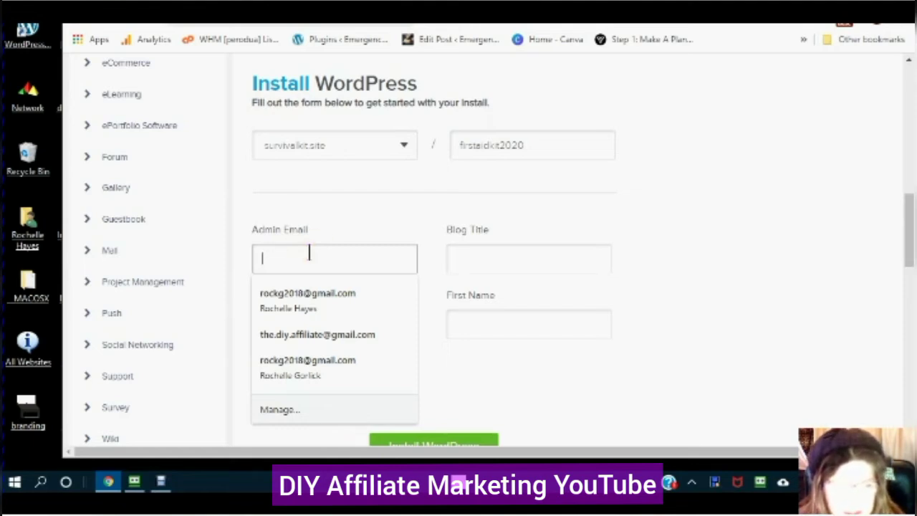
pyautogui.click(297, 303)
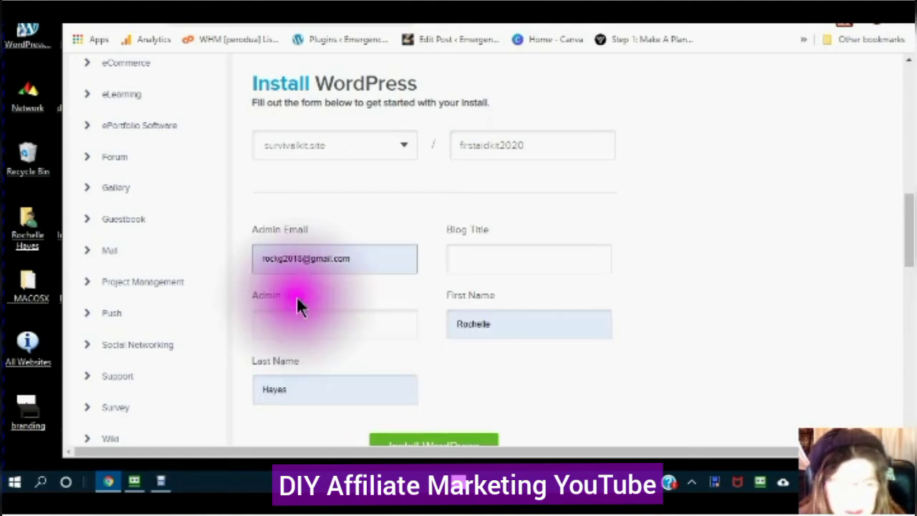
pyautogui.click(465, 265)
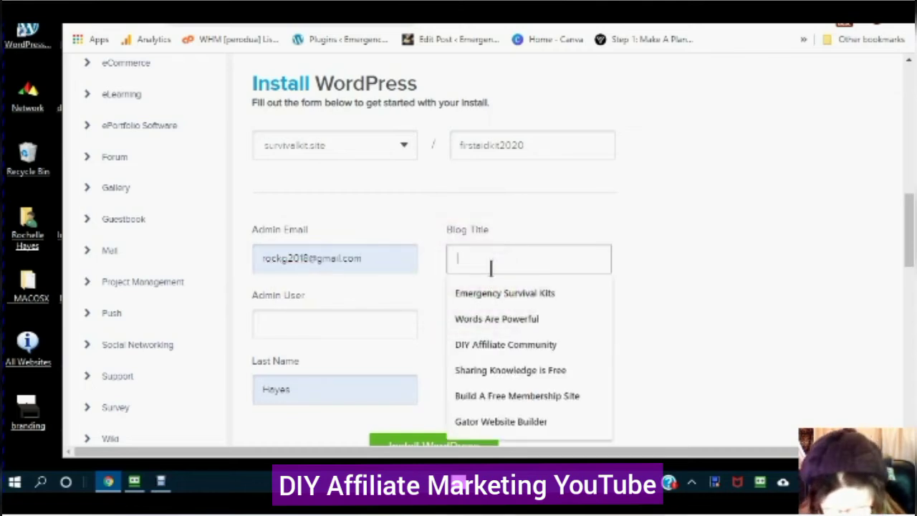
pyautogui.write('Fir')
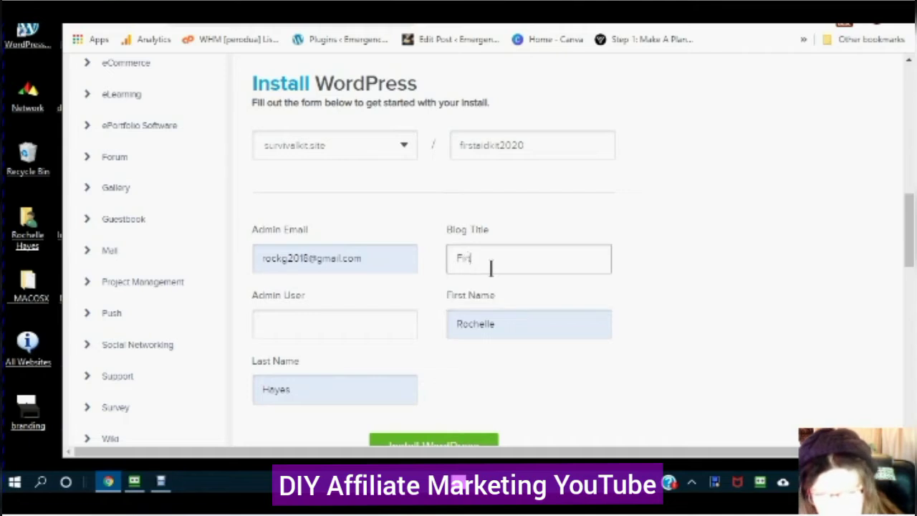
pyautogui.write('st A')
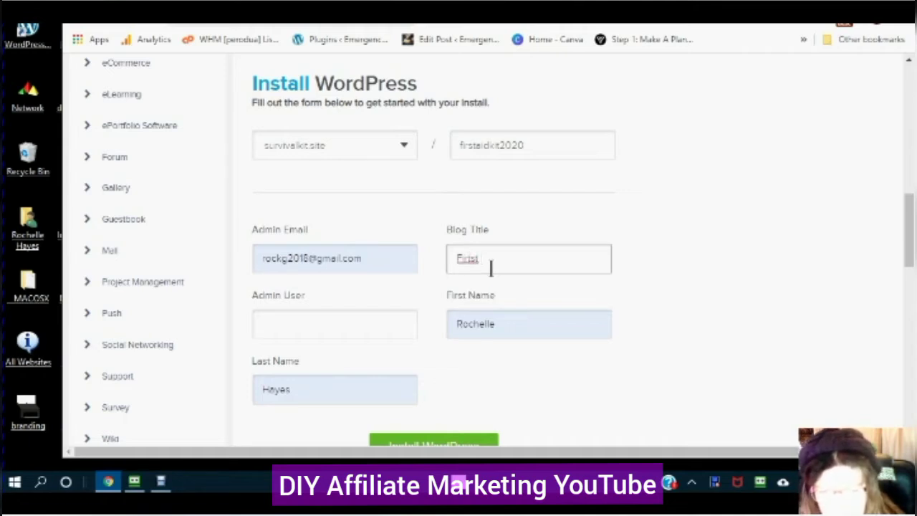
pyautogui.press('BackSpace')
pyautogui.press('BackSpace')
pyautogui.press('BackSpace')
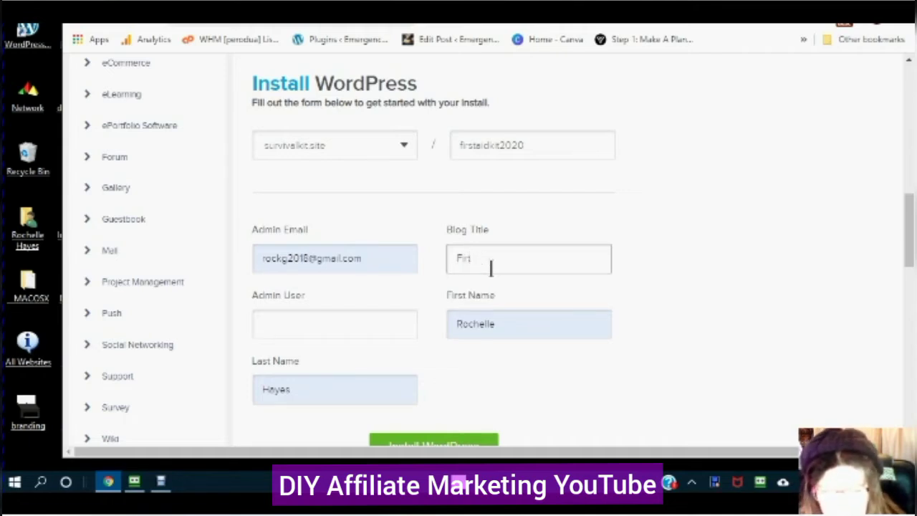
pyautogui.write('st Aid Kit')
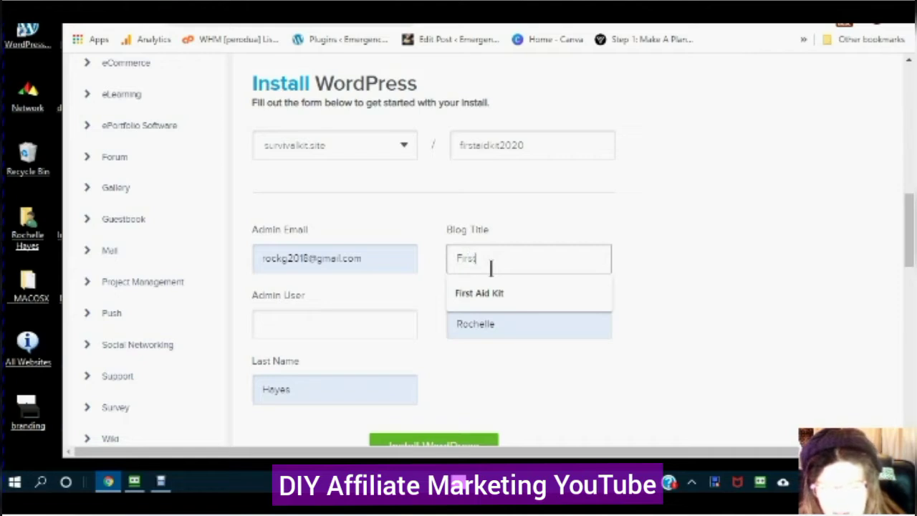
pyautogui.click(466, 293)
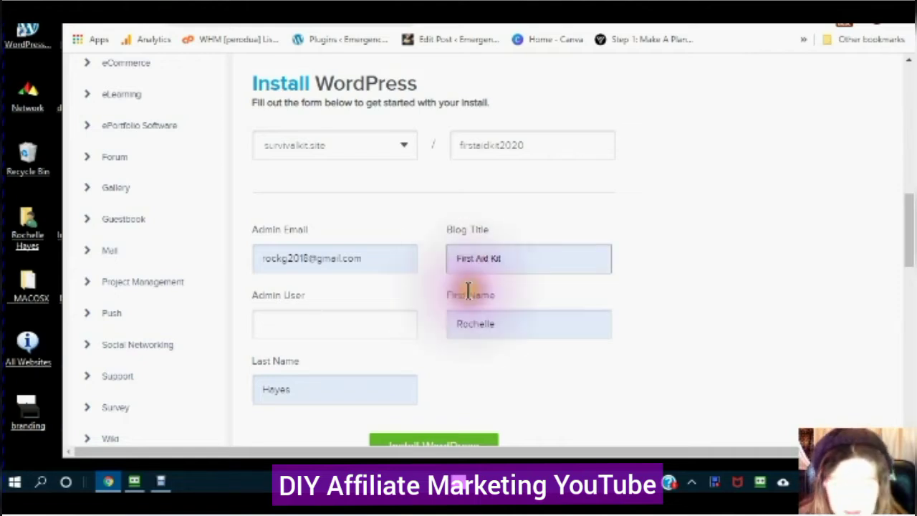
# Set the admin user to "admin" and start the WordPress installation
pyautogui.click(266, 325)
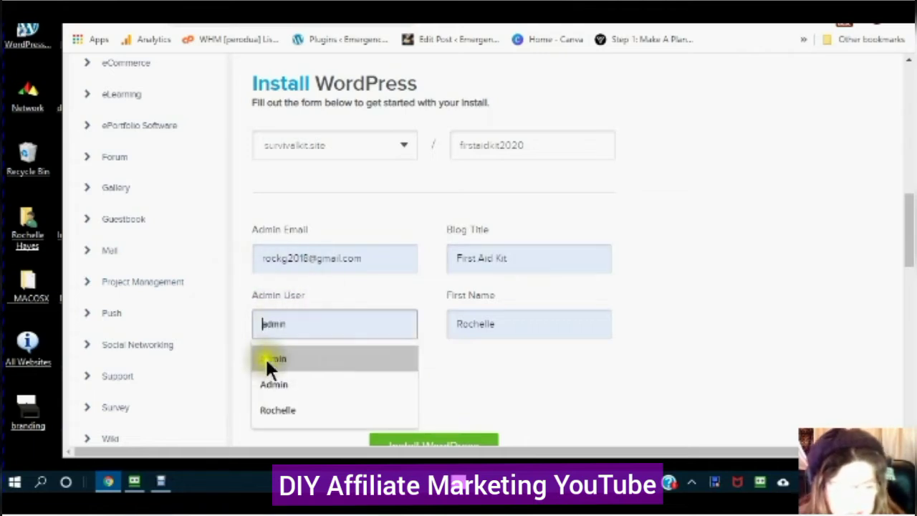
pyautogui.click(265, 358)
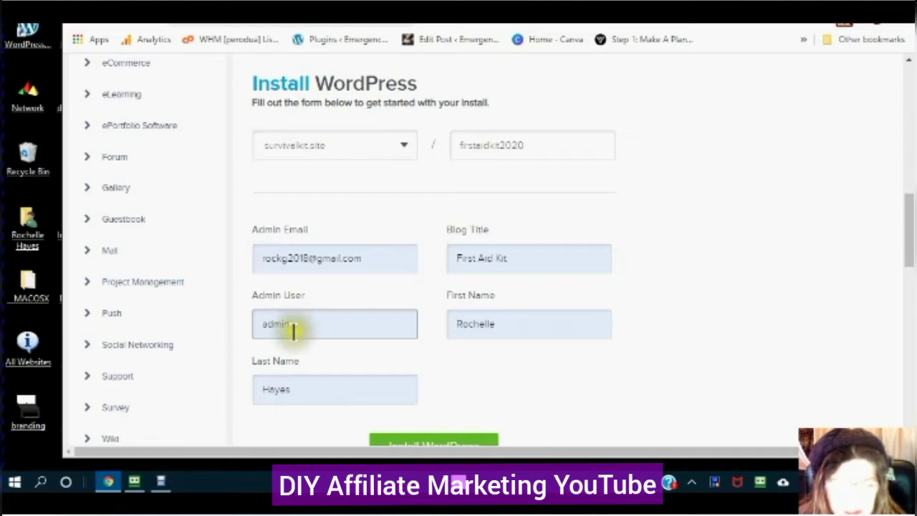
pyautogui.moveTo(296, 324); pyautogui.dragTo(255, 328)
pyautogui.press('BackSpace')
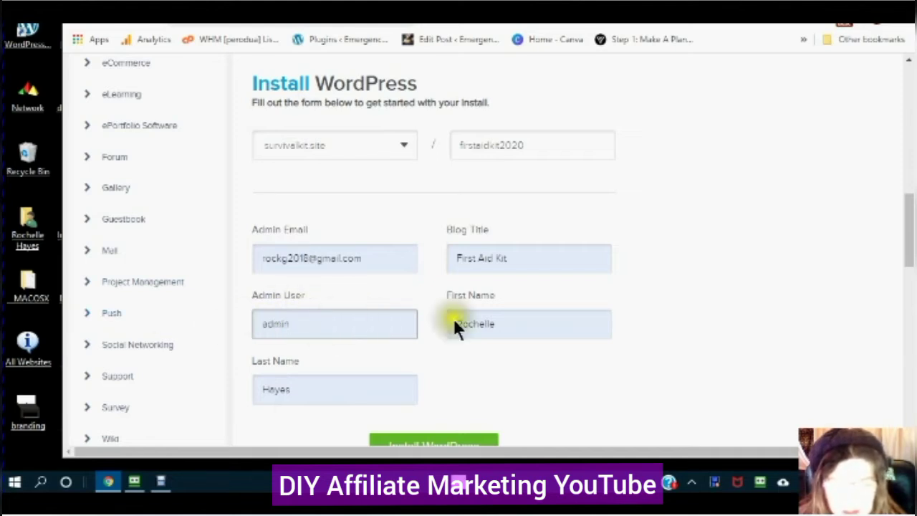
pyautogui.scroll(-1, 424, 298)
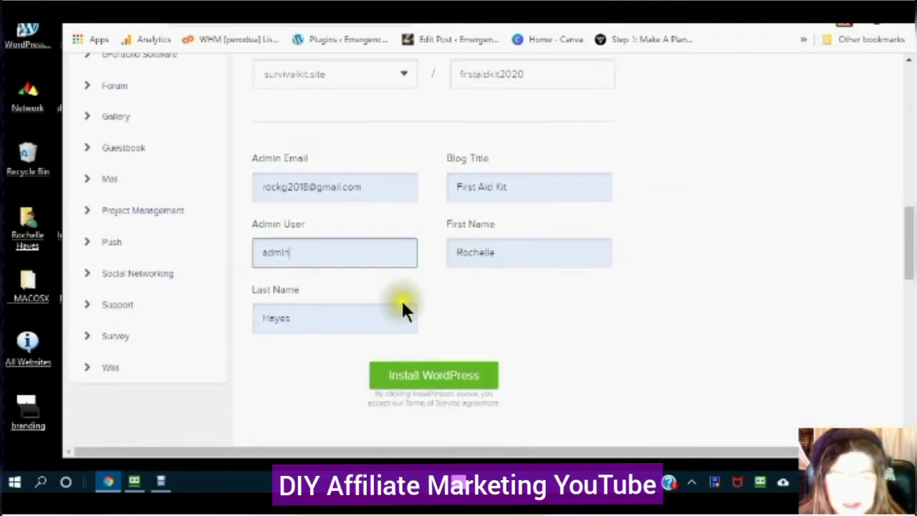
pyautogui.click(429, 382)
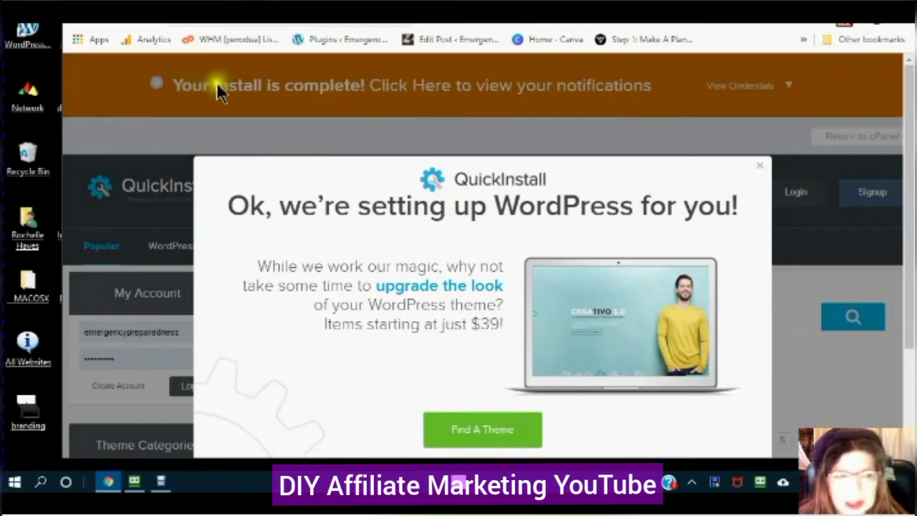
# Display the credentials of the completed WordPress install and copy all of its login details, including admin area, username and password
pyautogui.click(789, 86)
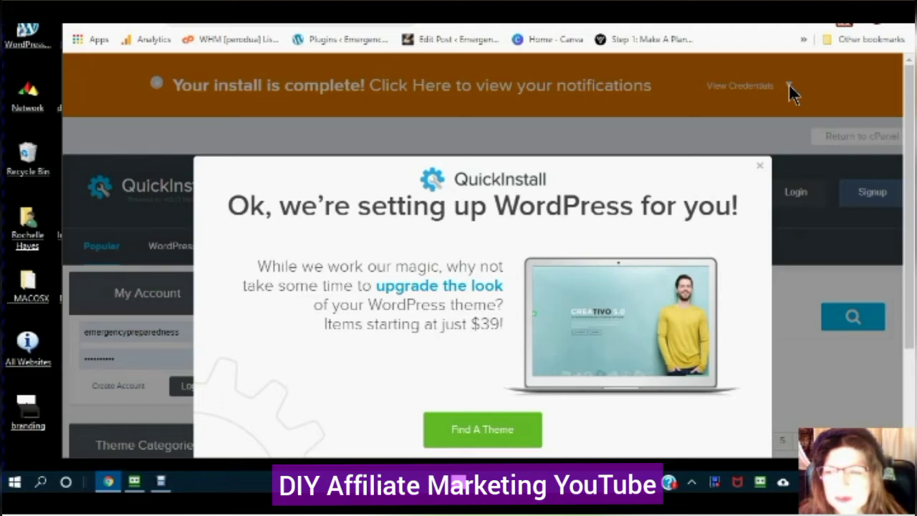
pyautogui.click(788, 86)
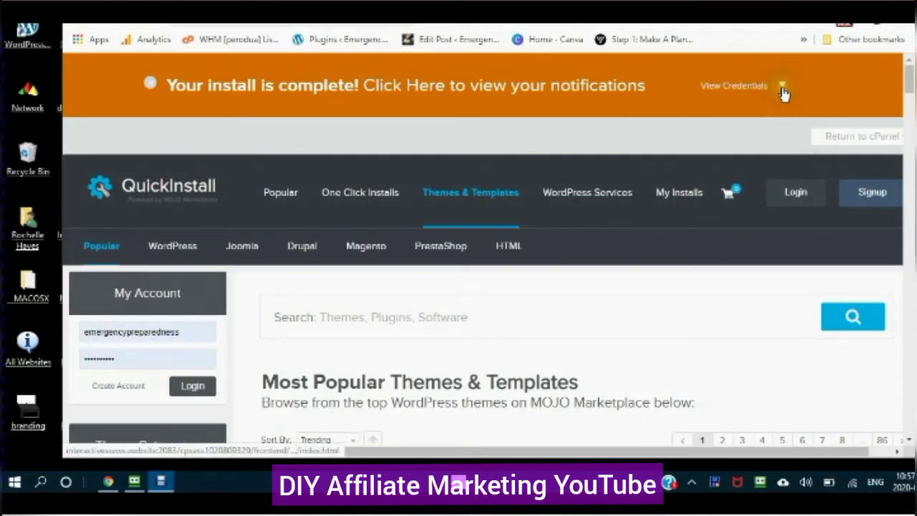
pyautogui.click(780, 89)
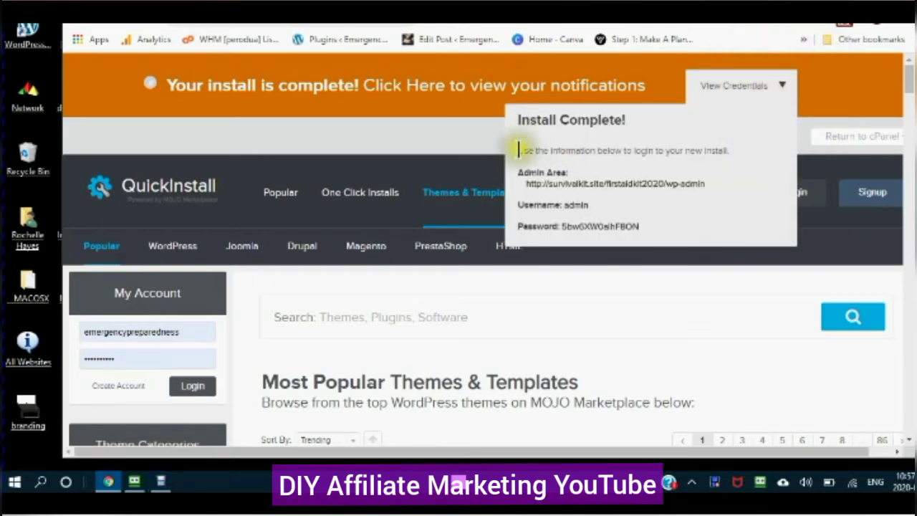
pyautogui.moveTo(519, 151); pyautogui.dragTo(746, 226)
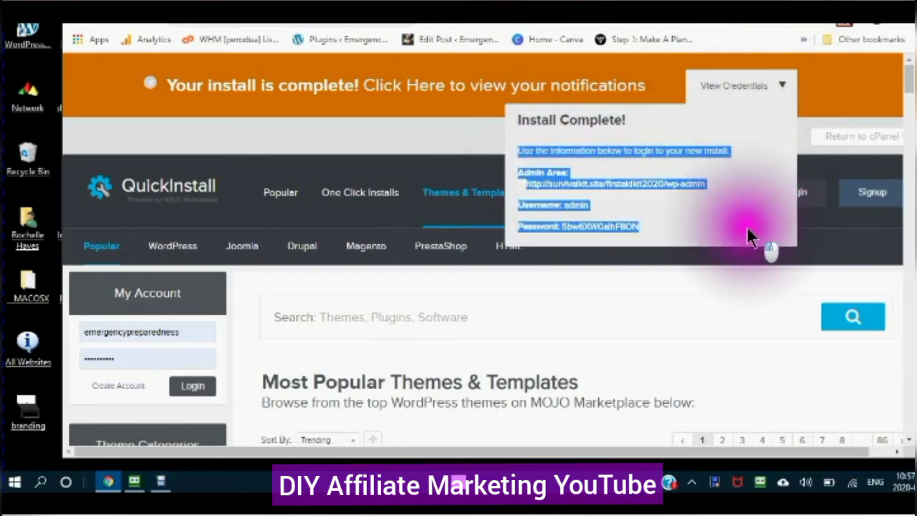
pyautogui.rightClick(558, 179)
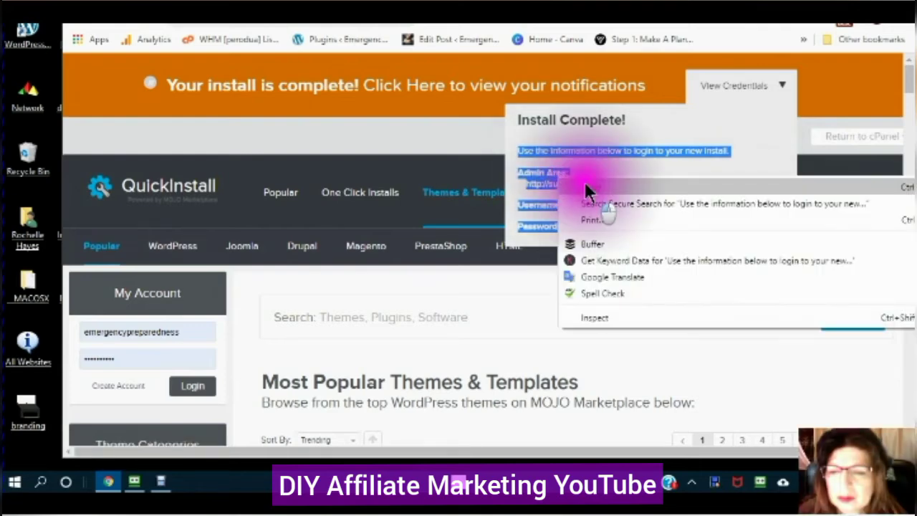
pyautogui.click(585, 184)
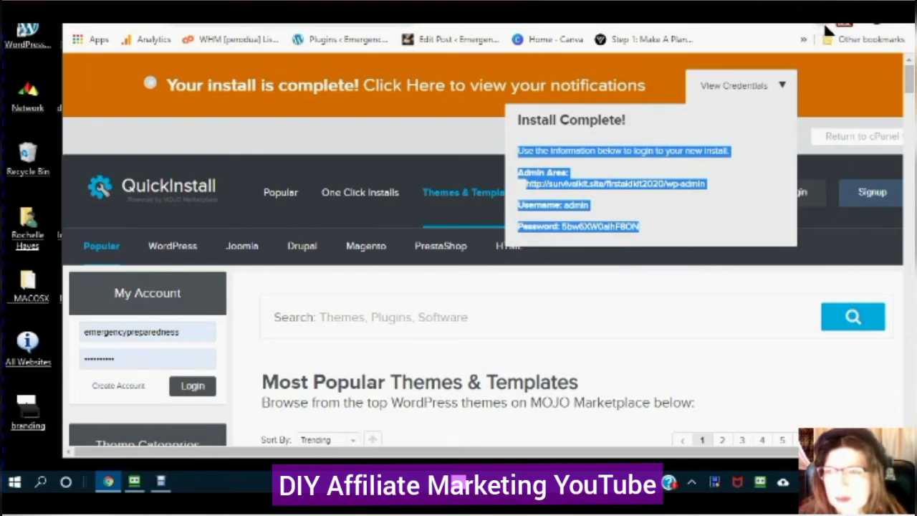
# Paste the copied admin area address, username and password into the browser note, below the existing firstaidkit login details
pyautogui.click(826, 28)
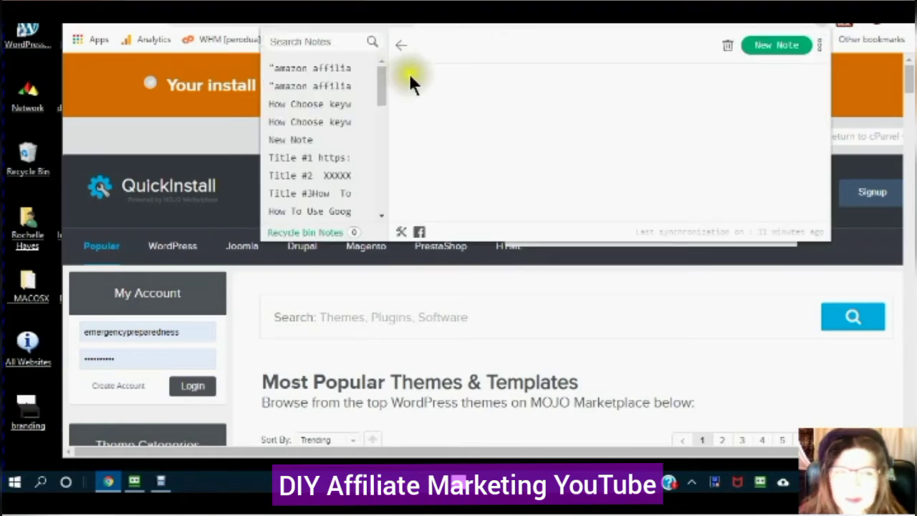
pyautogui.click(457, 132)
pyautogui.hotkey('ctrl', 'v')
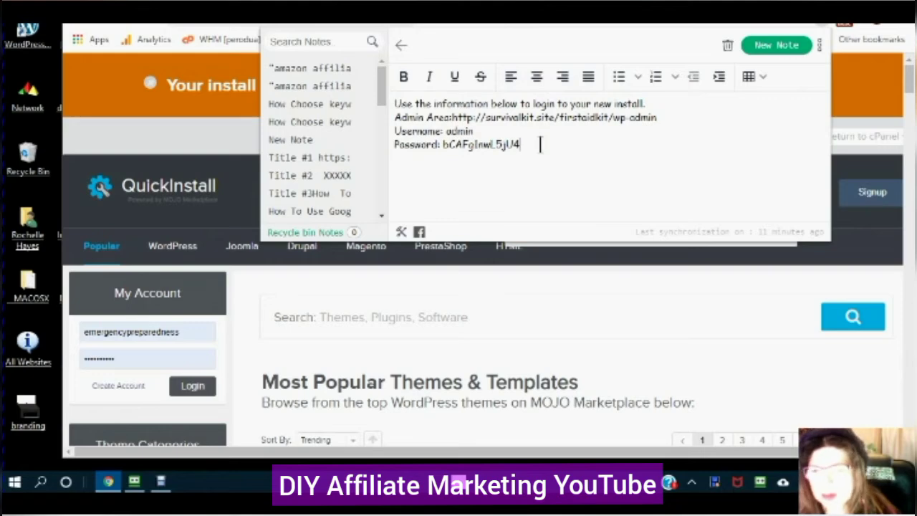
pyautogui.press('Return')
pyautogui.press('Return')
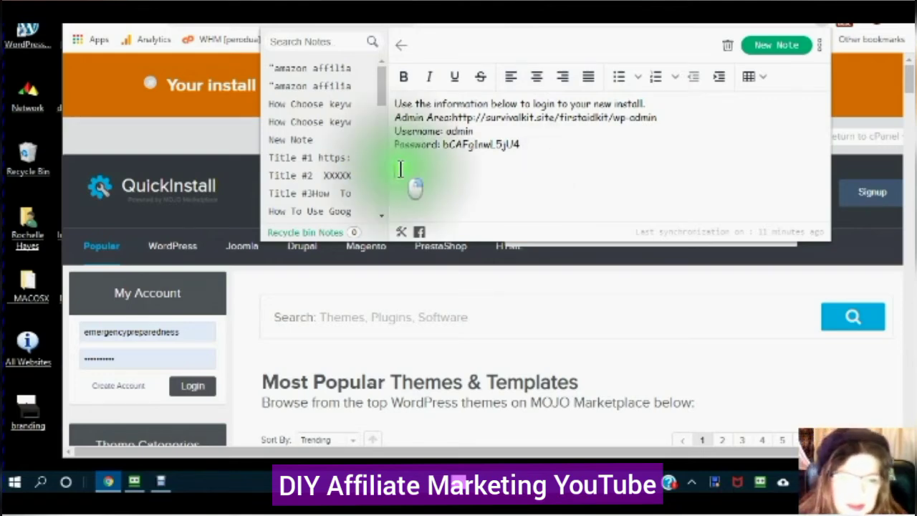
pyautogui.rightClick(405, 173)
pyautogui.click(431, 277)
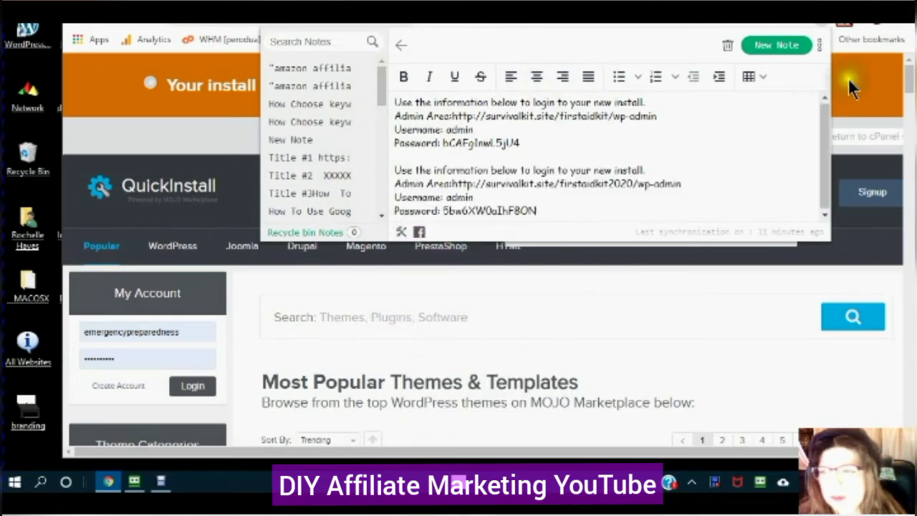
pyautogui.click(693, 275)
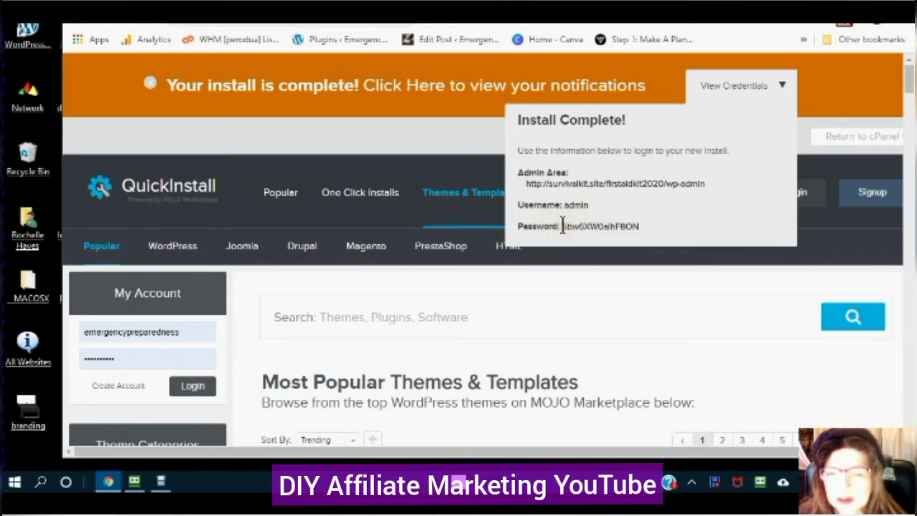
# Copy only the new install's admin password and open its admin area at survivalkit.site/firstaidkit2020/wp-admin
pyautogui.moveTo(563, 225); pyautogui.dragTo(642, 229)
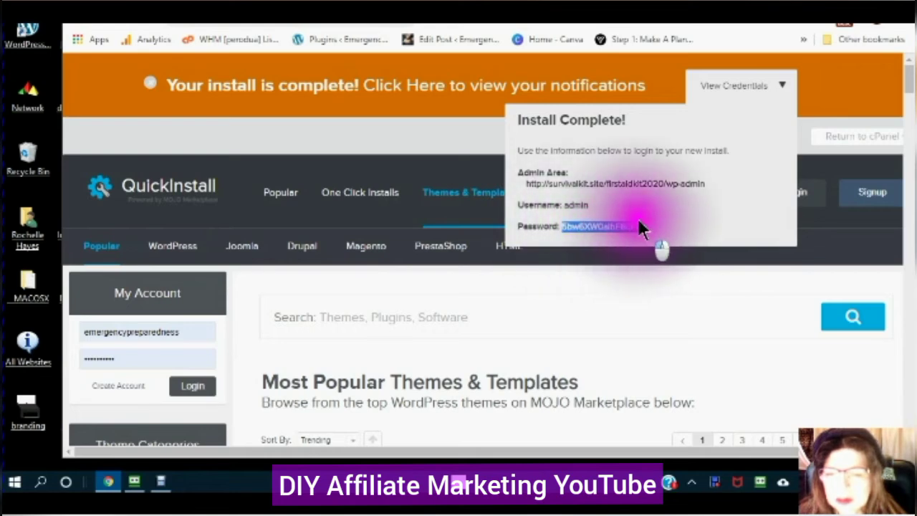
pyautogui.rightClick(596, 228)
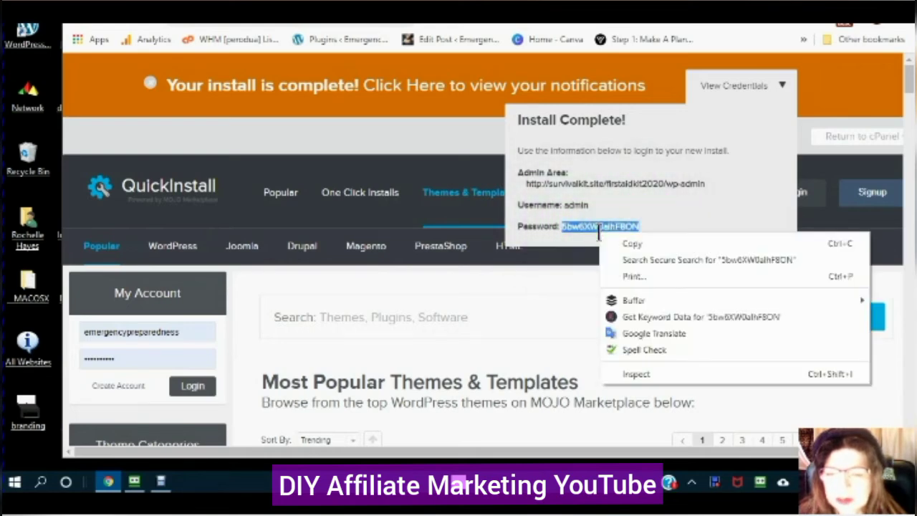
pyautogui.click(627, 244)
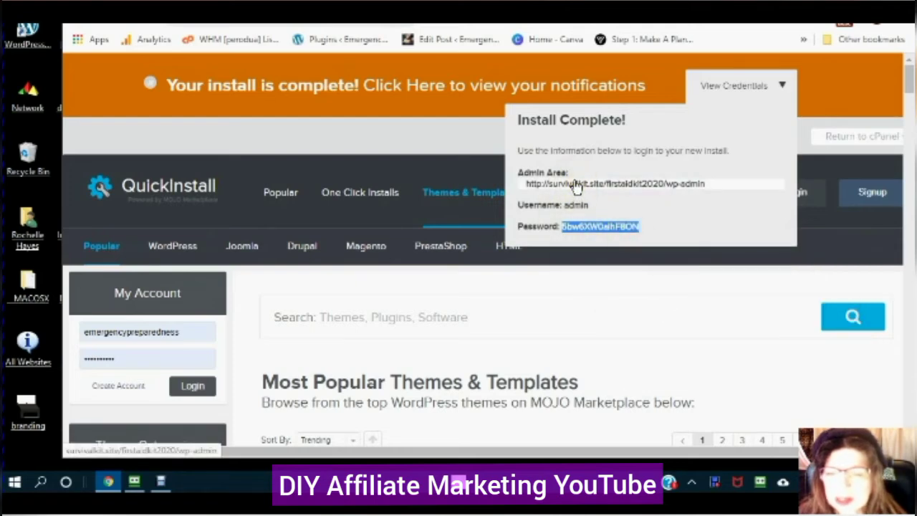
pyautogui.click(576, 185)
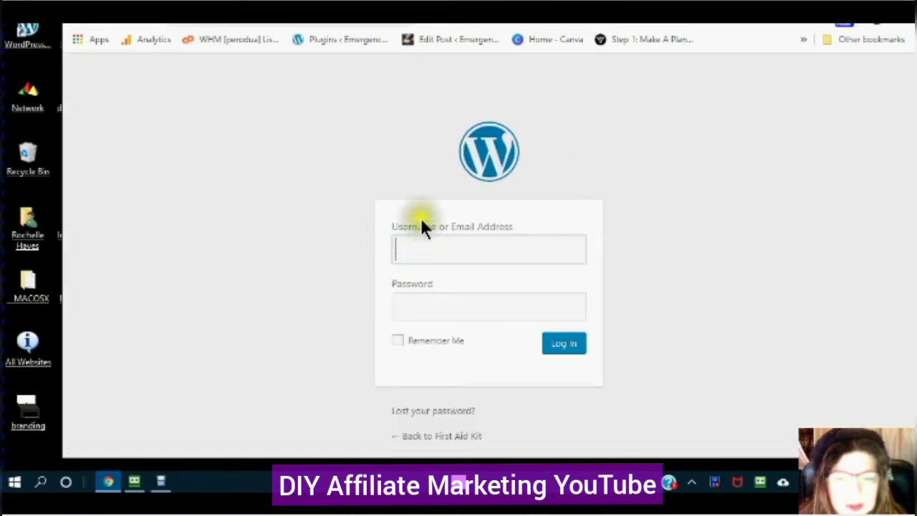
# Fill the WordPress login with the saved username "admin" and replace the saved password with the copied admin password
pyautogui.click(404, 255)
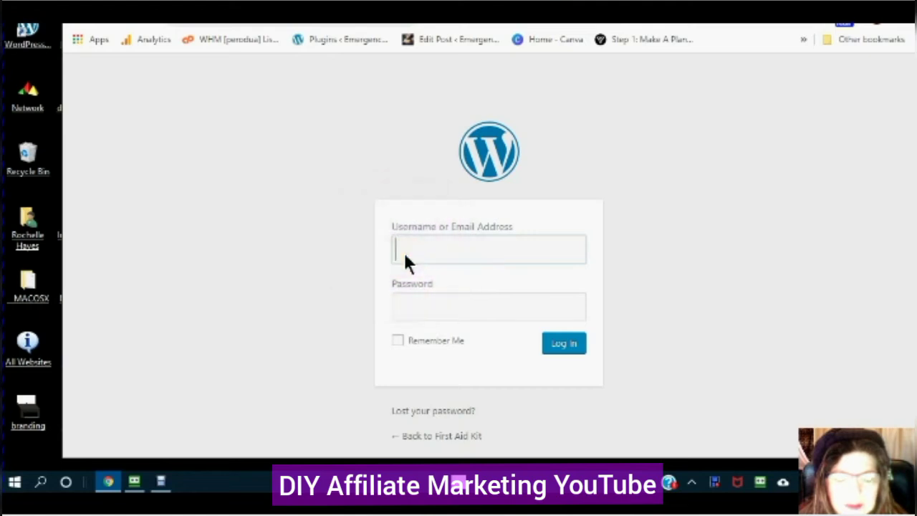
pyautogui.click(409, 252)
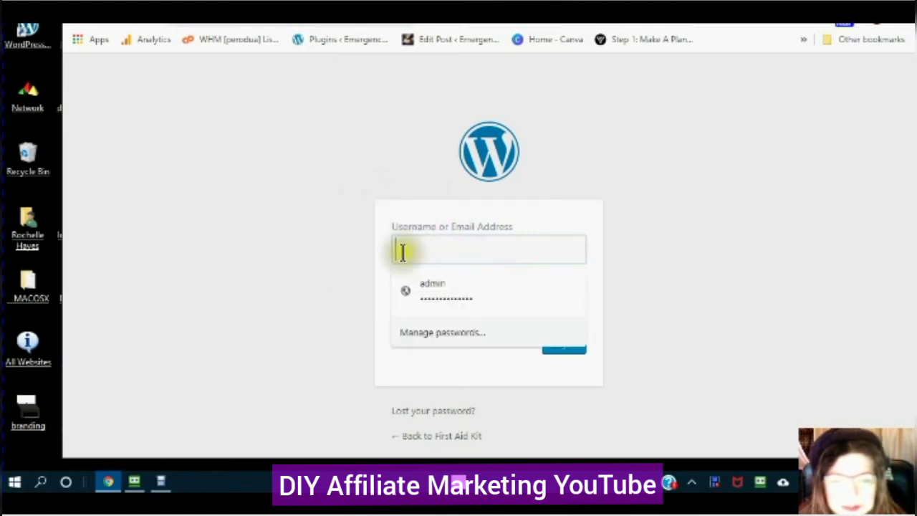
pyautogui.click(427, 290)
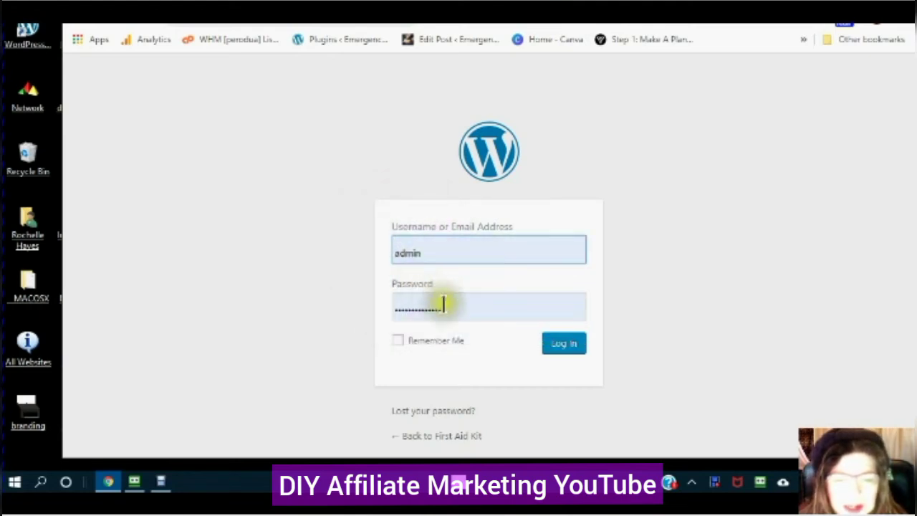
pyautogui.moveTo(450, 308); pyautogui.dragTo(384, 307)
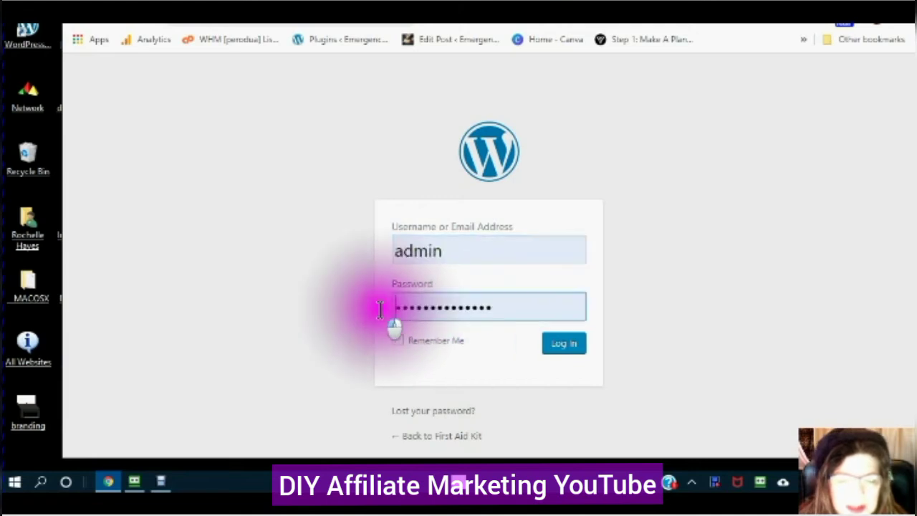
pyautogui.moveTo(501, 307); pyautogui.dragTo(361, 299)
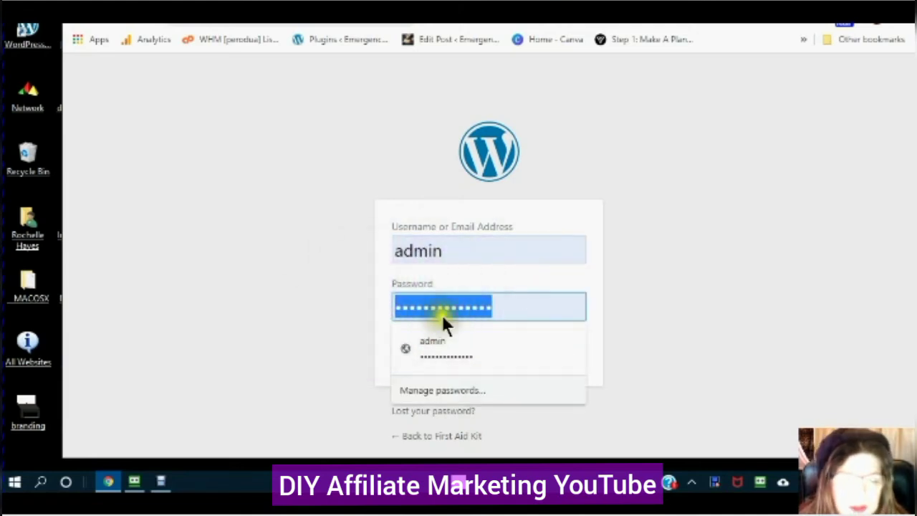
pyautogui.rightClick(402, 304)
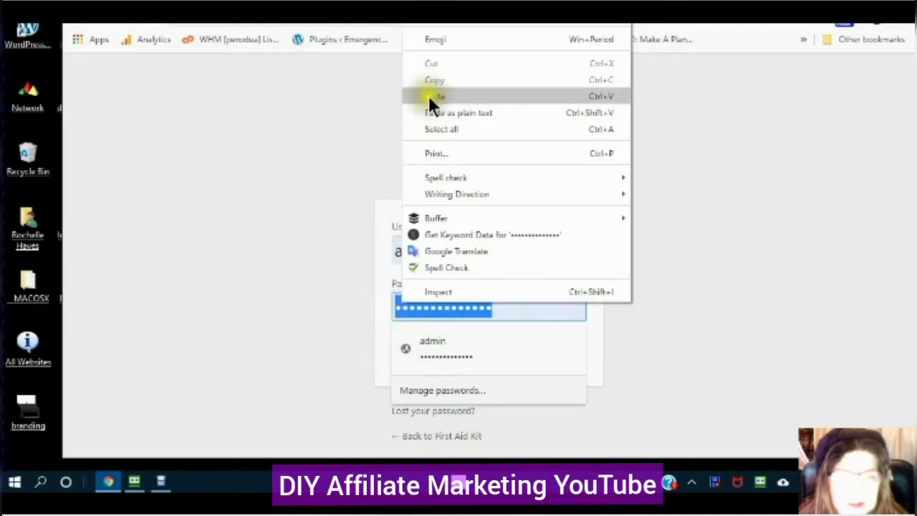
pyautogui.click(428, 94)
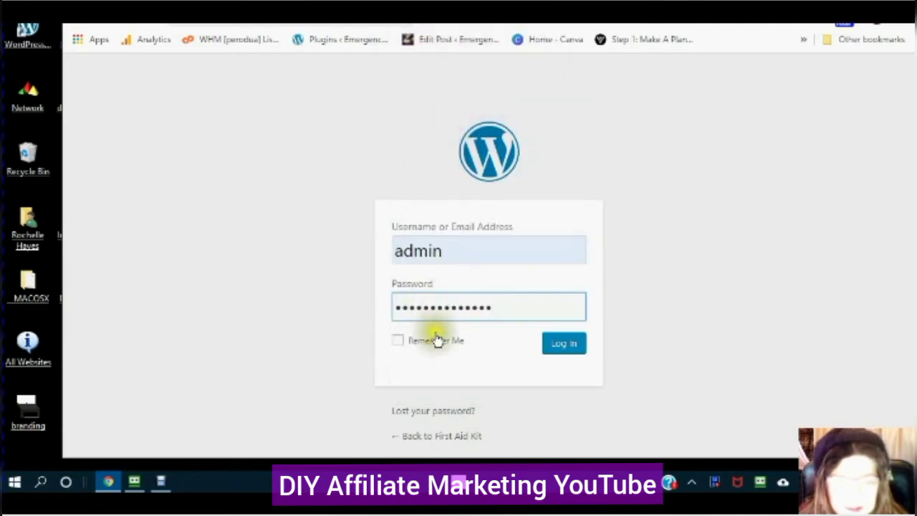
# Enable Remember Me and log in to the First Aid Kit site
pyautogui.click(397, 345)
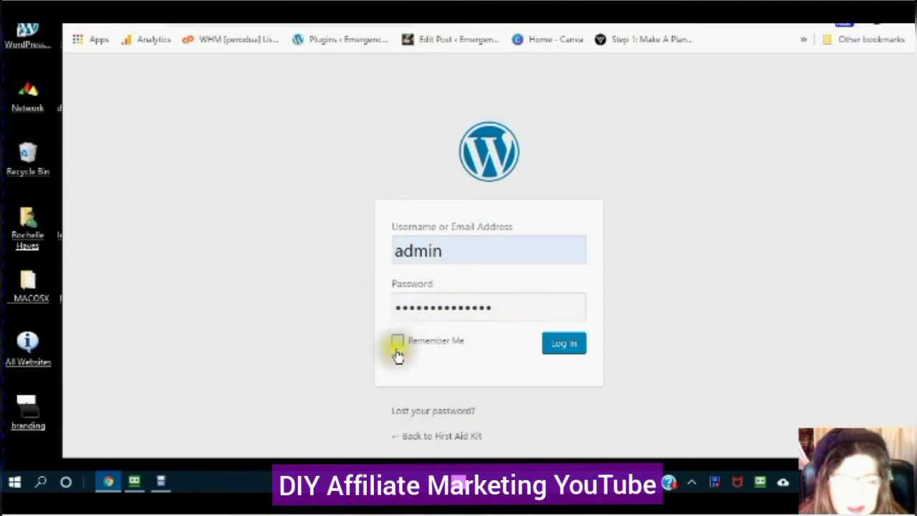
pyautogui.click(403, 345)
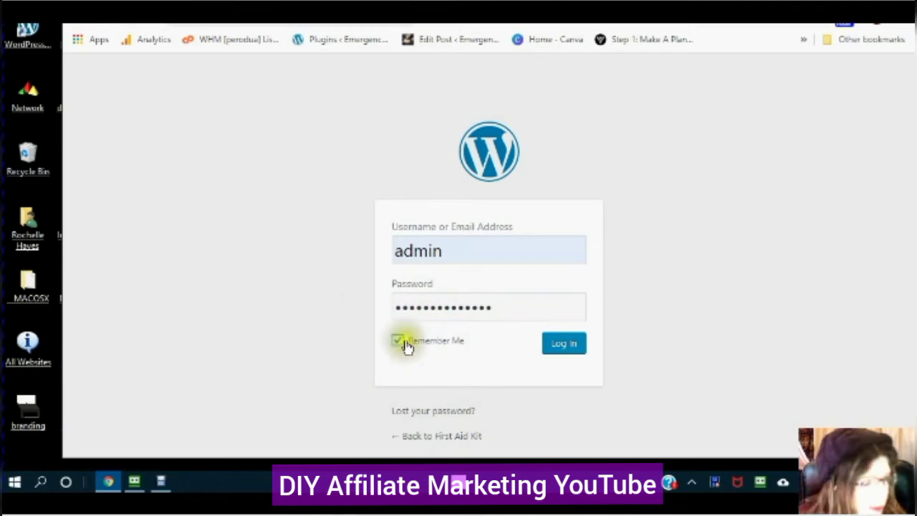
pyautogui.click(566, 346)
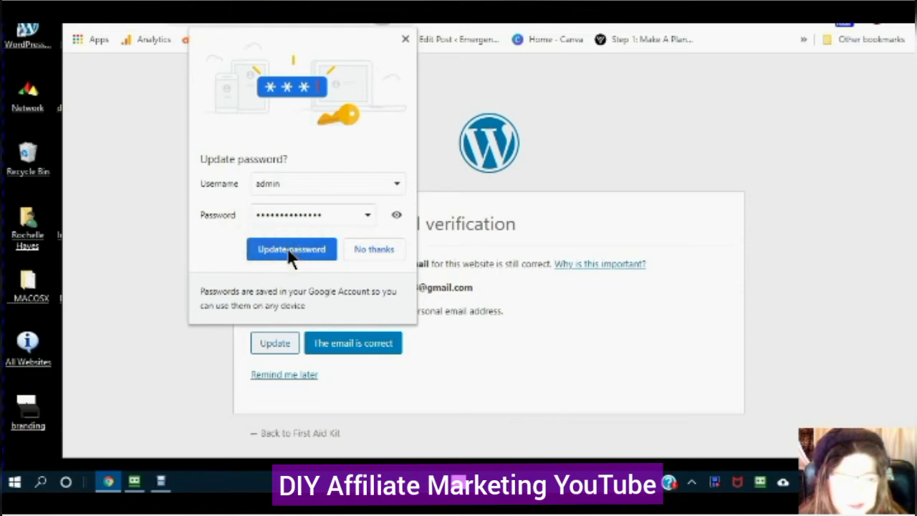
# Update the browser's saved password for admin and confirm that the site's administration email is correct
pyautogui.click(290, 250)
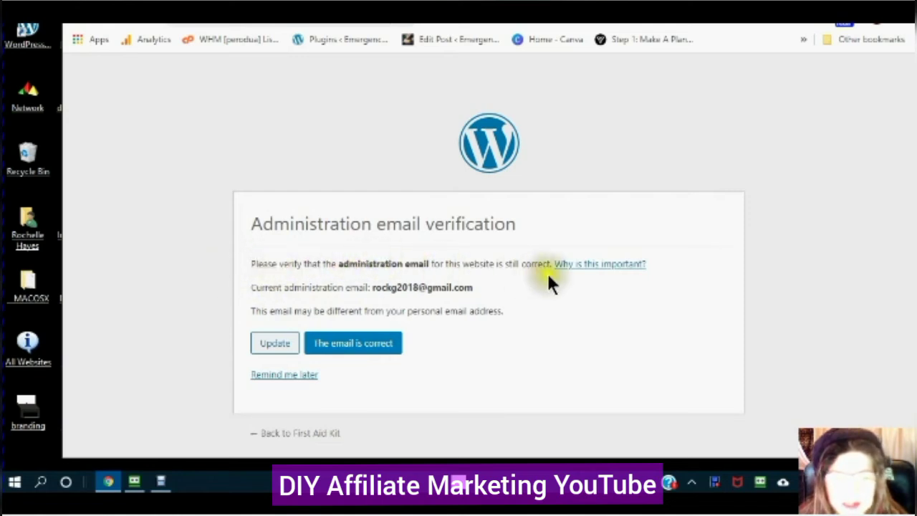
pyautogui.click(350, 347)
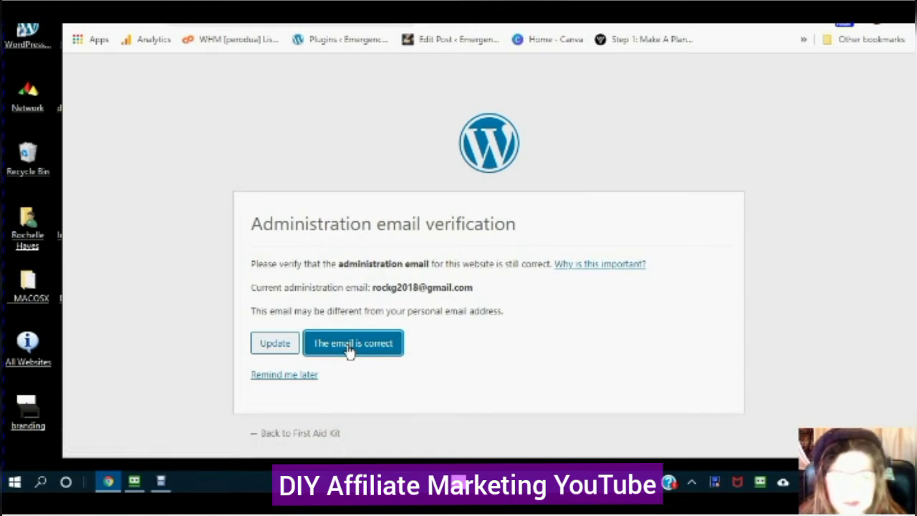
pyautogui.click(349, 347)
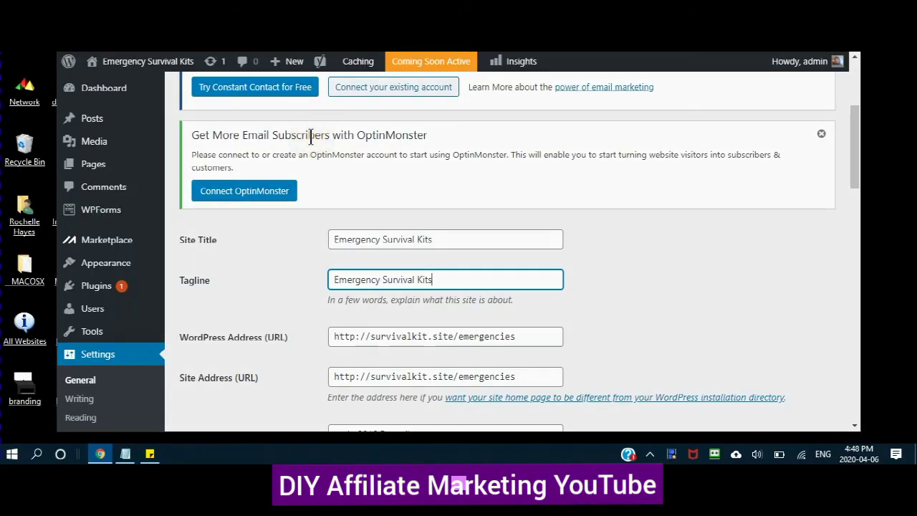
pyautogui.click(310, 138)
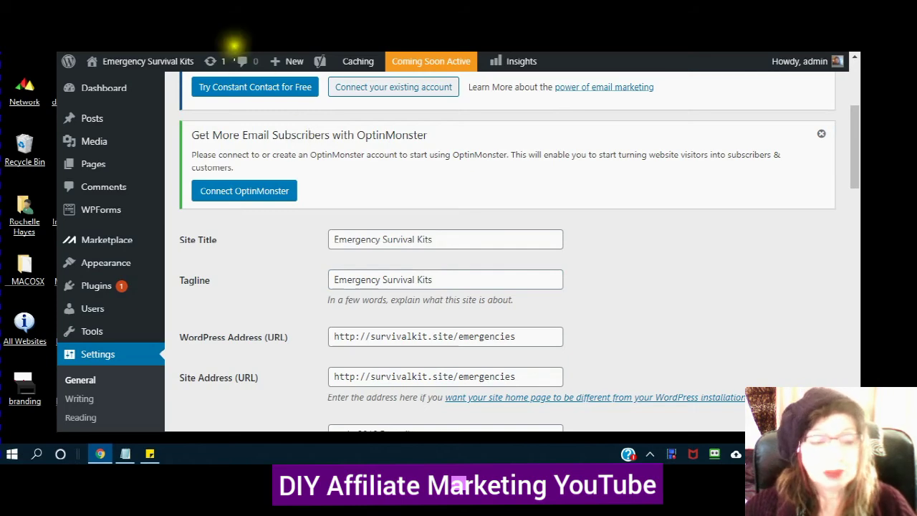
pyautogui.scroll(-3, 265, 205)
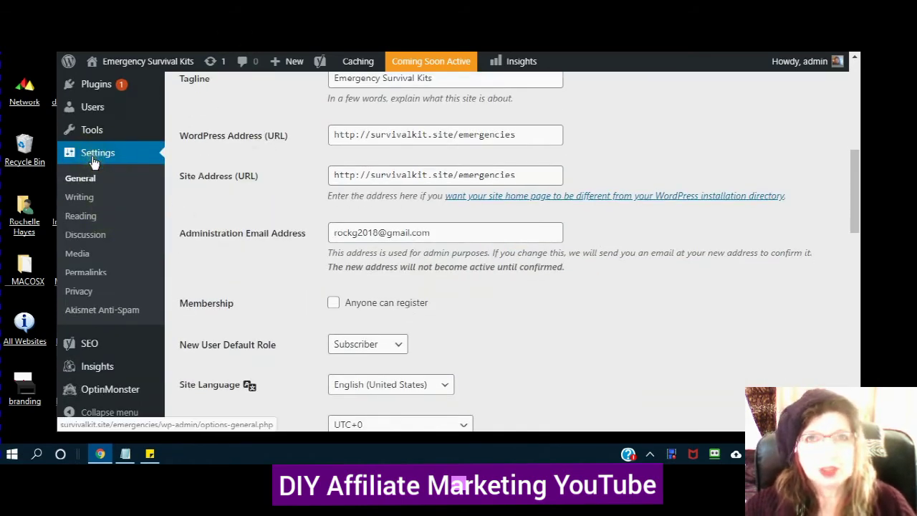
pyautogui.scroll(-1, 93, 162)
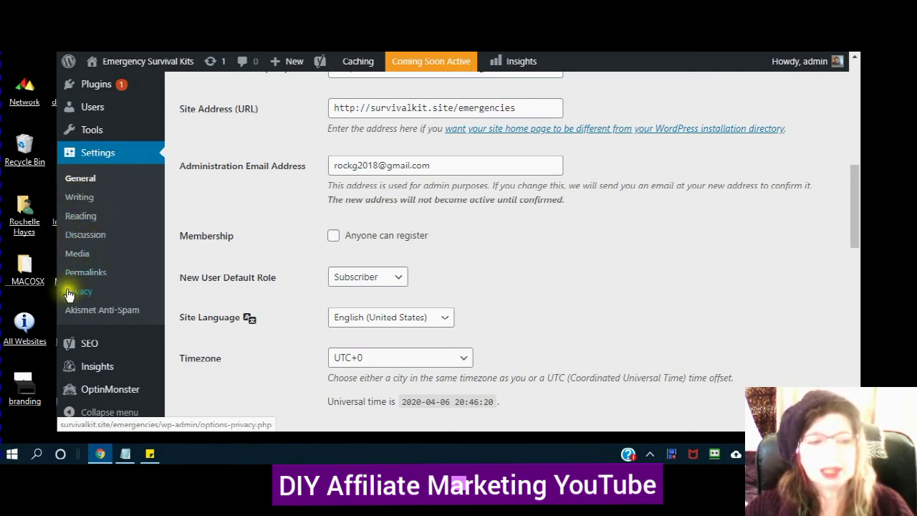
pyautogui.scroll(4, 221, 269)
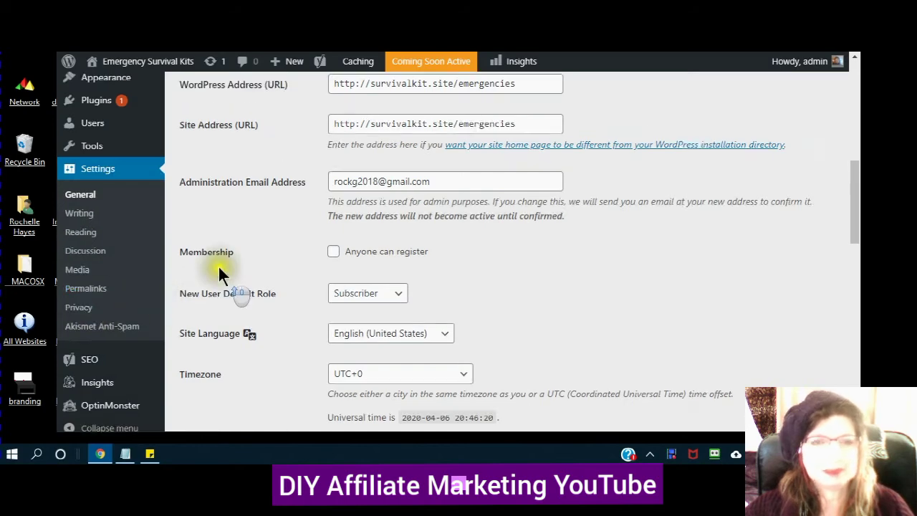
pyautogui.scroll(-2, 224, 273)
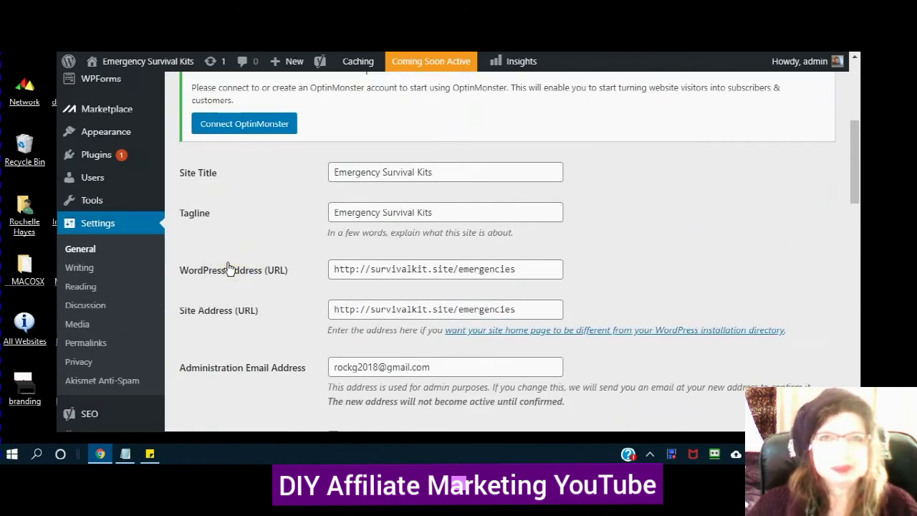